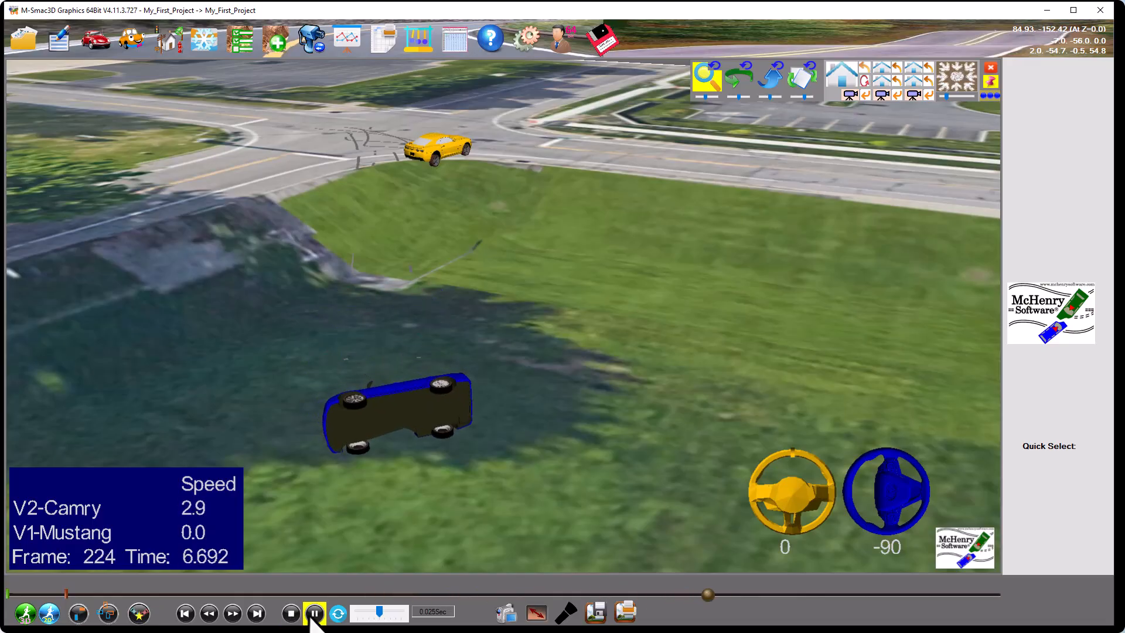
Pause the playback, rewind it to frame 39, and add Csv file path Animated Vehicle 1 from Simulated vehicle 1
left_click(314, 613)
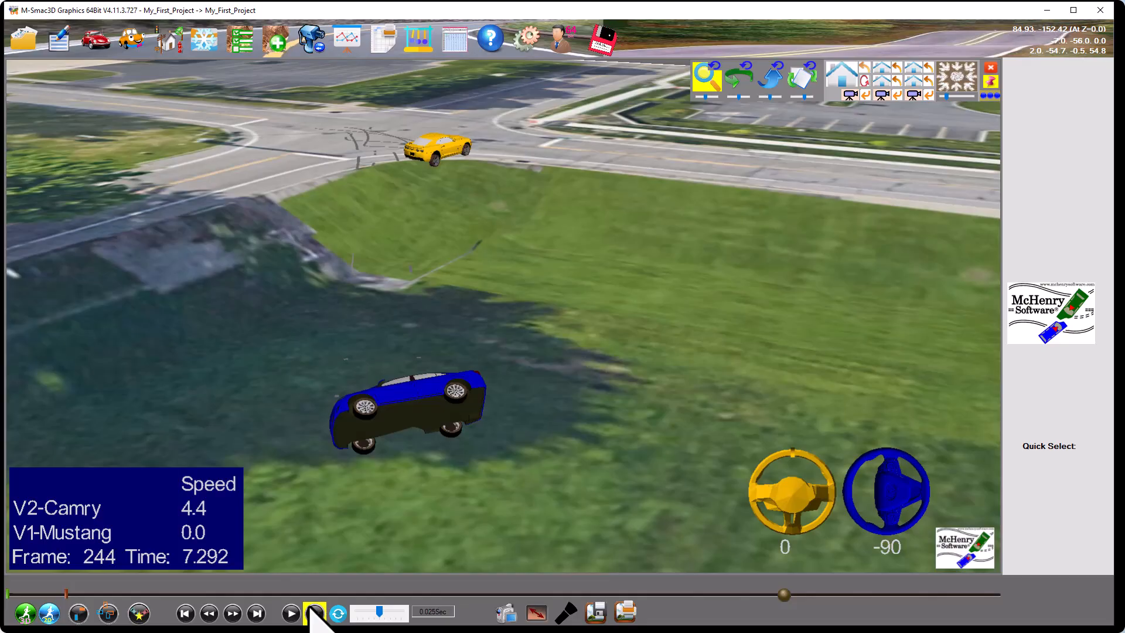
left_click_drag(783, 594, 134, 594)
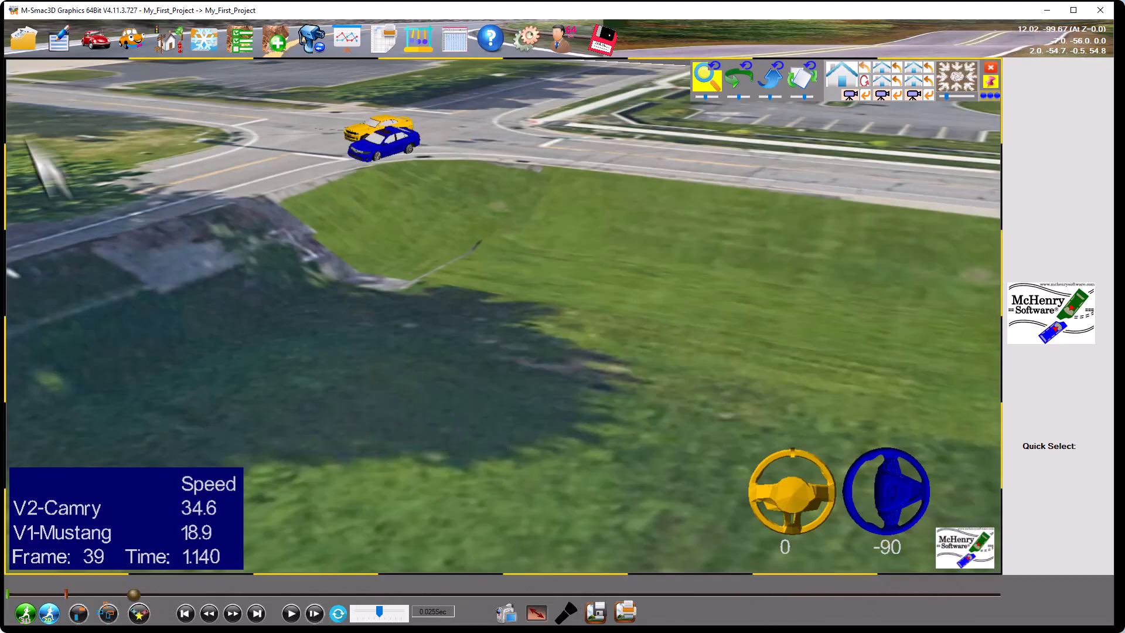
left_click(134, 41)
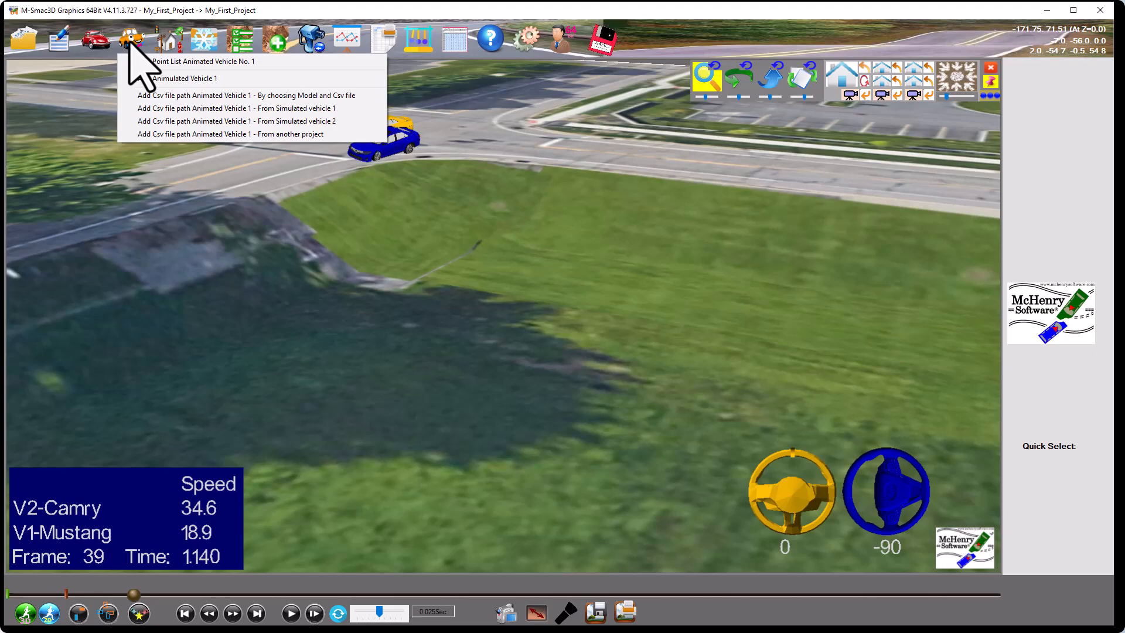
left_click(227, 108)
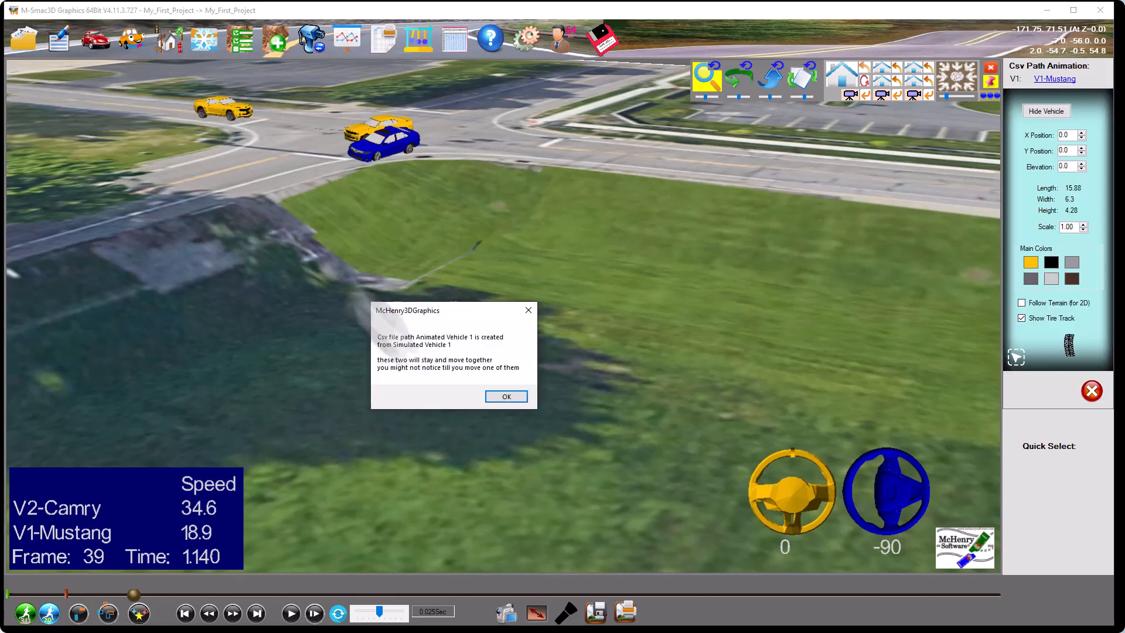
left_click(506, 396)
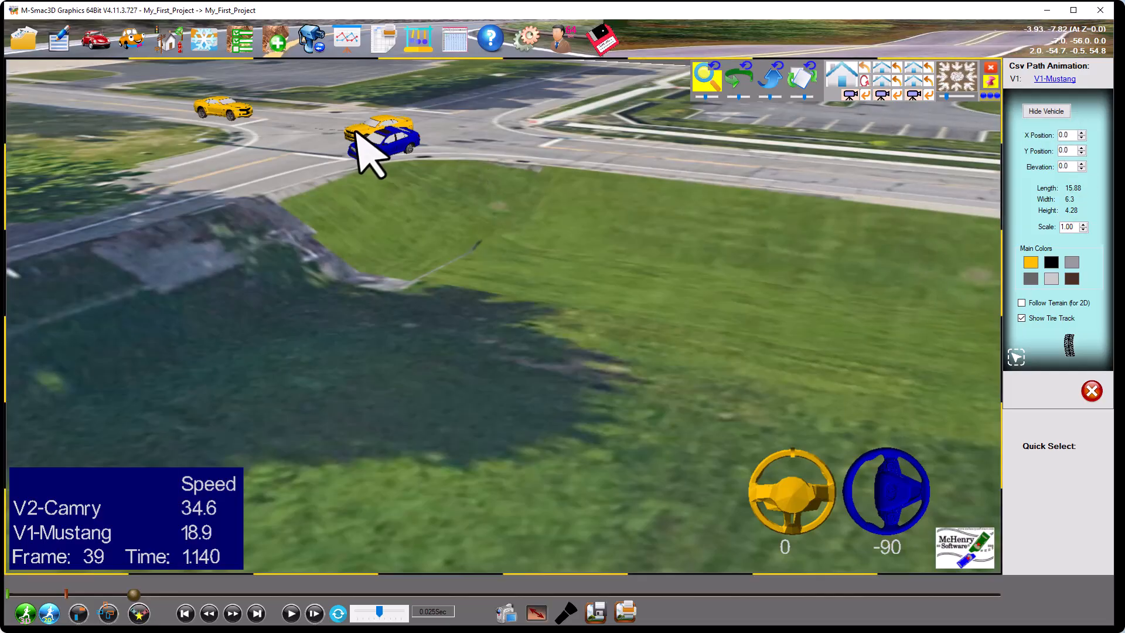
Add Csv file path Animated Vehicle 2 from Simulated vehicle 2
left_click(130, 43)
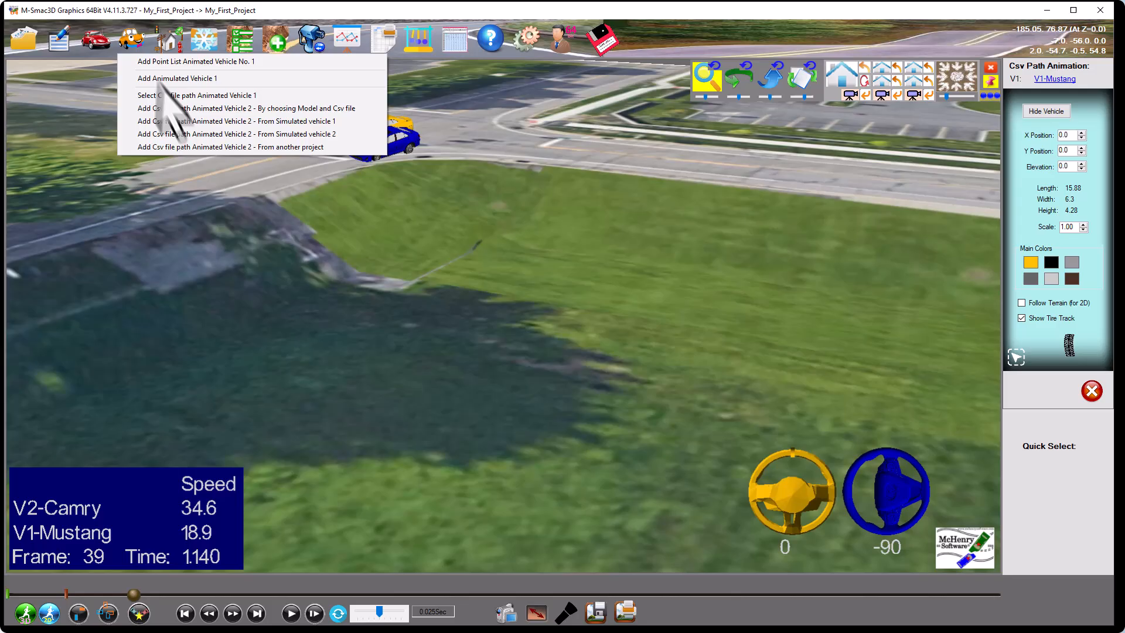
left_click(186, 131)
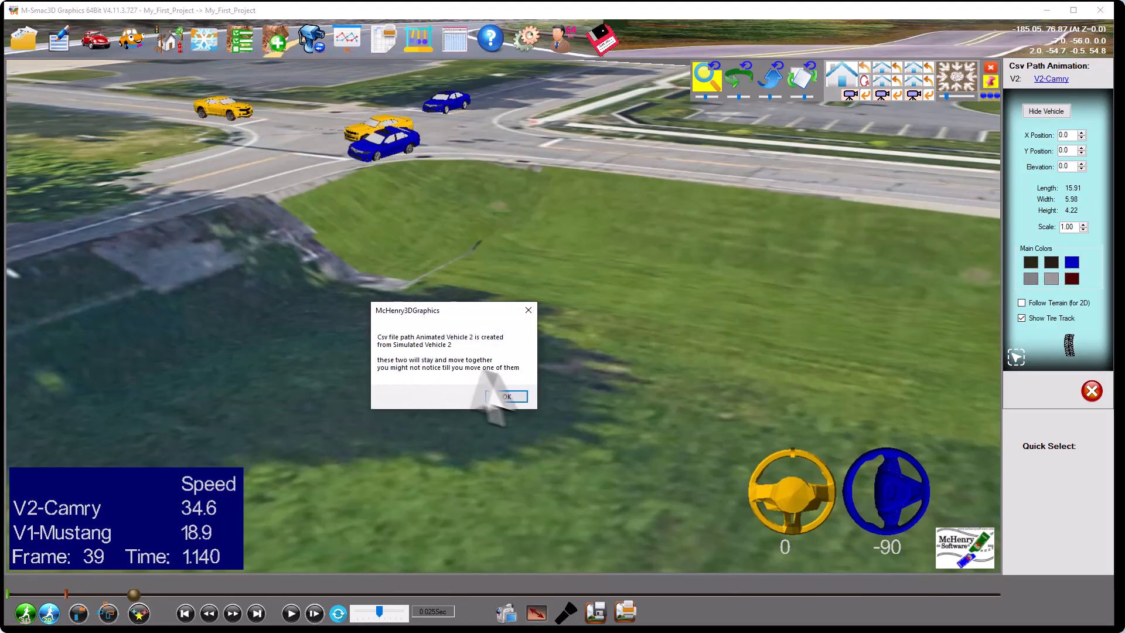
left_click(501, 397)
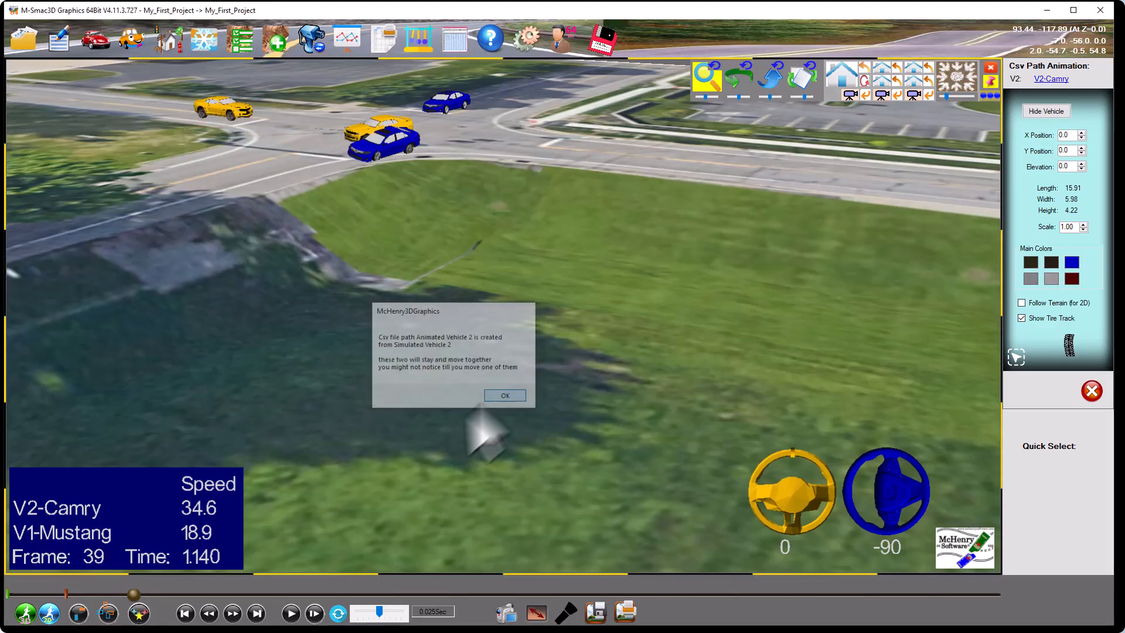
Play the animated paths together with the simulated vehicles, checking the overlap from the perspective and overhead views
left_click(290, 617)
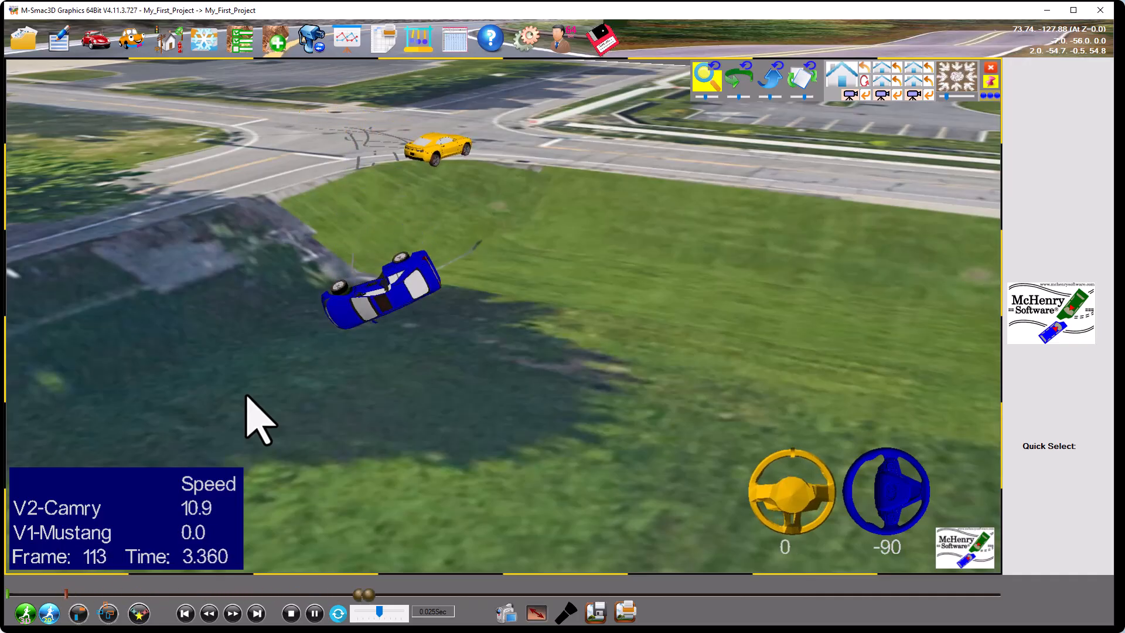
left_click(314, 614)
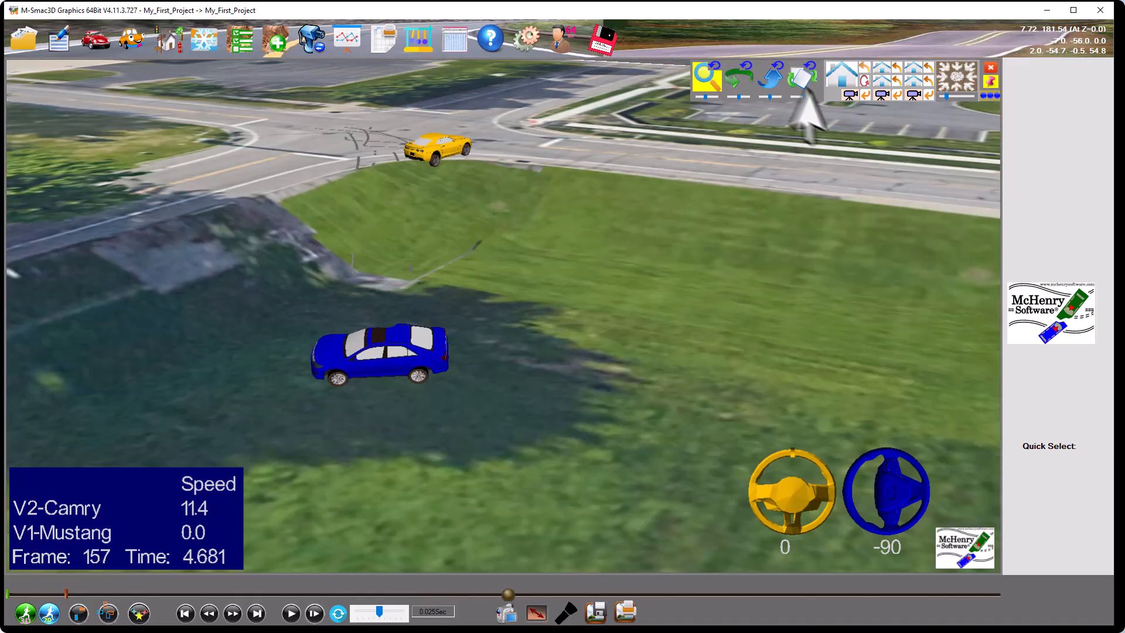
left_click(879, 71)
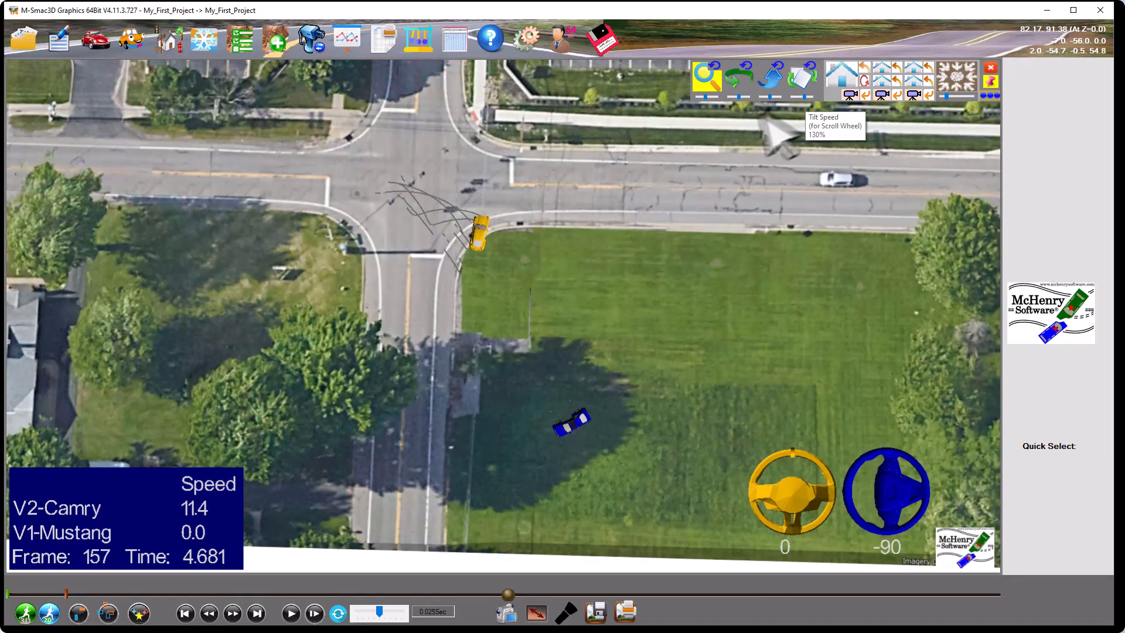
left_click(291, 614)
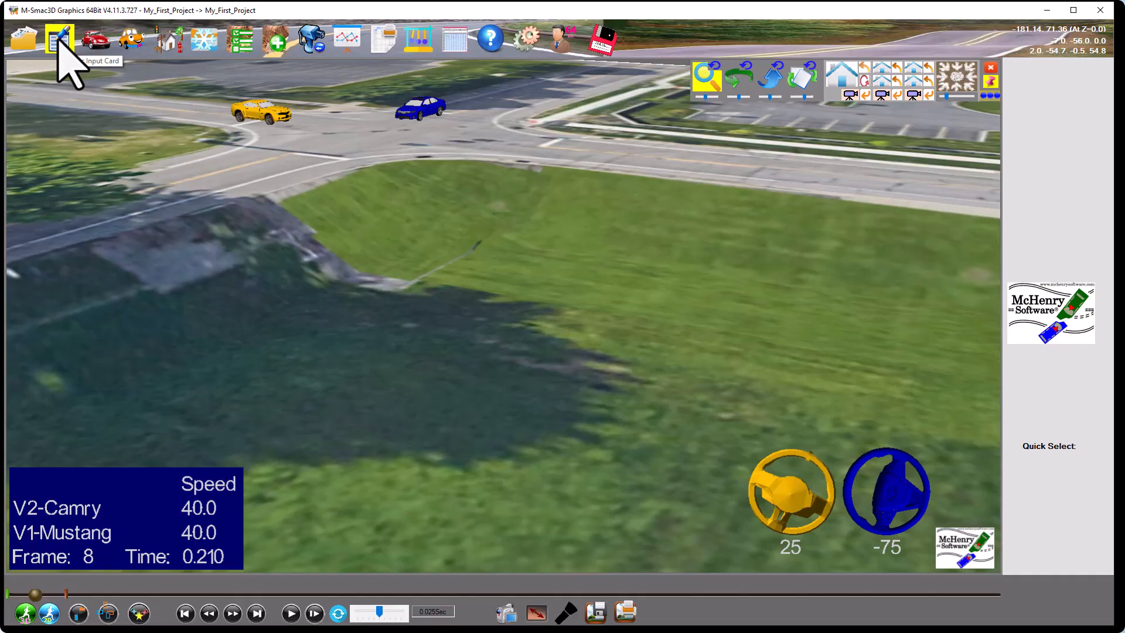
left_click(132, 41)
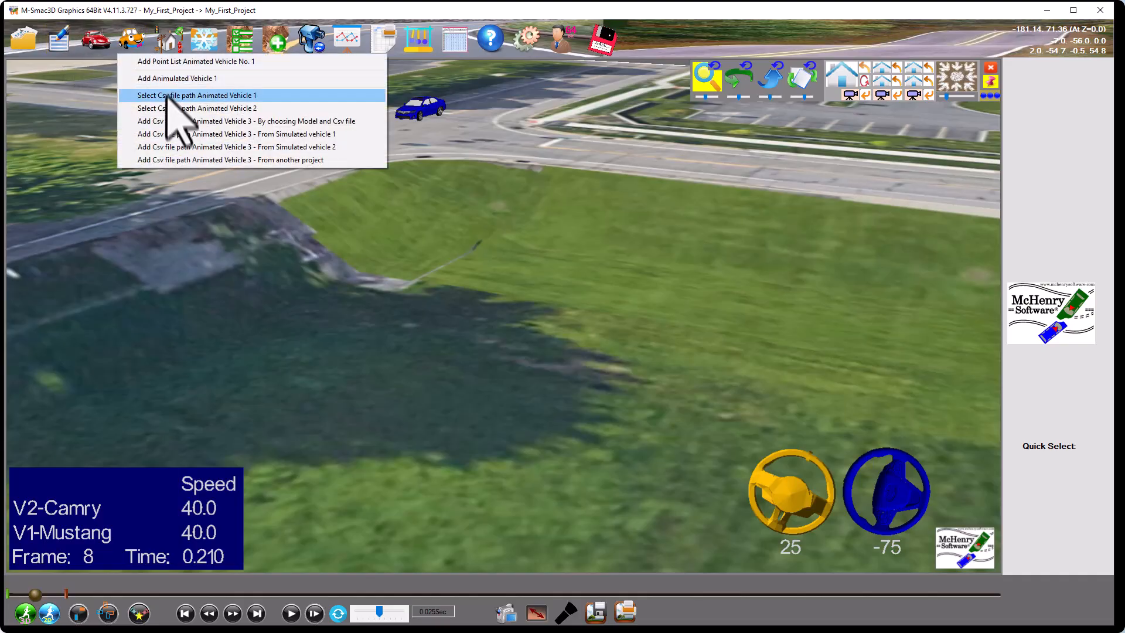
Make My_First_Project_2D the current input file and run its simulation in 2D mode
left_click(60, 39)
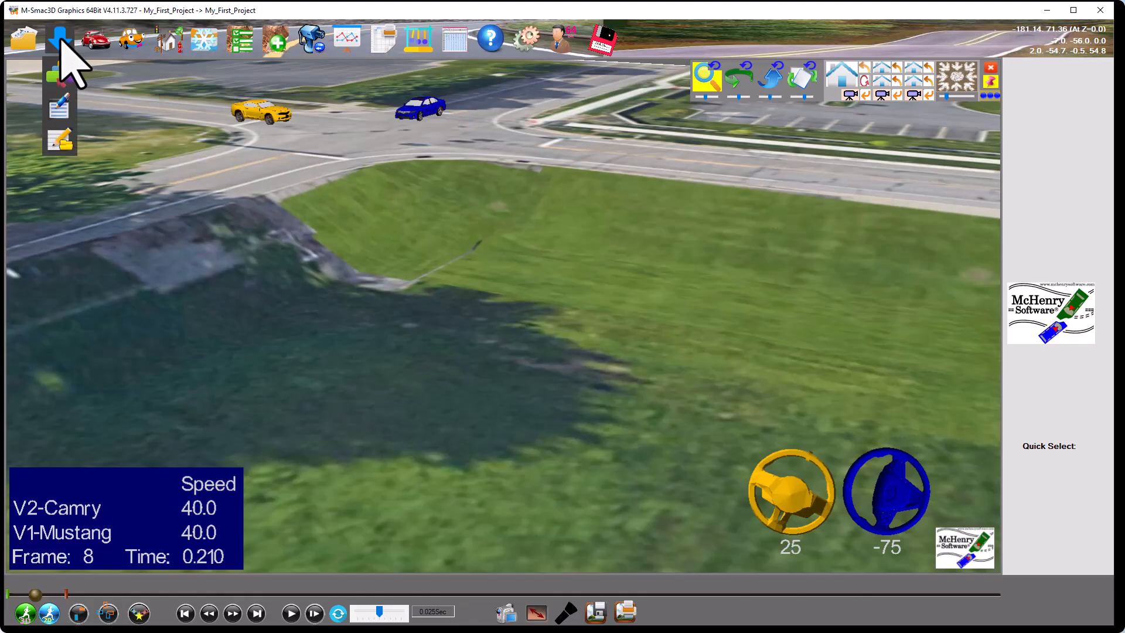
left_click(62, 74)
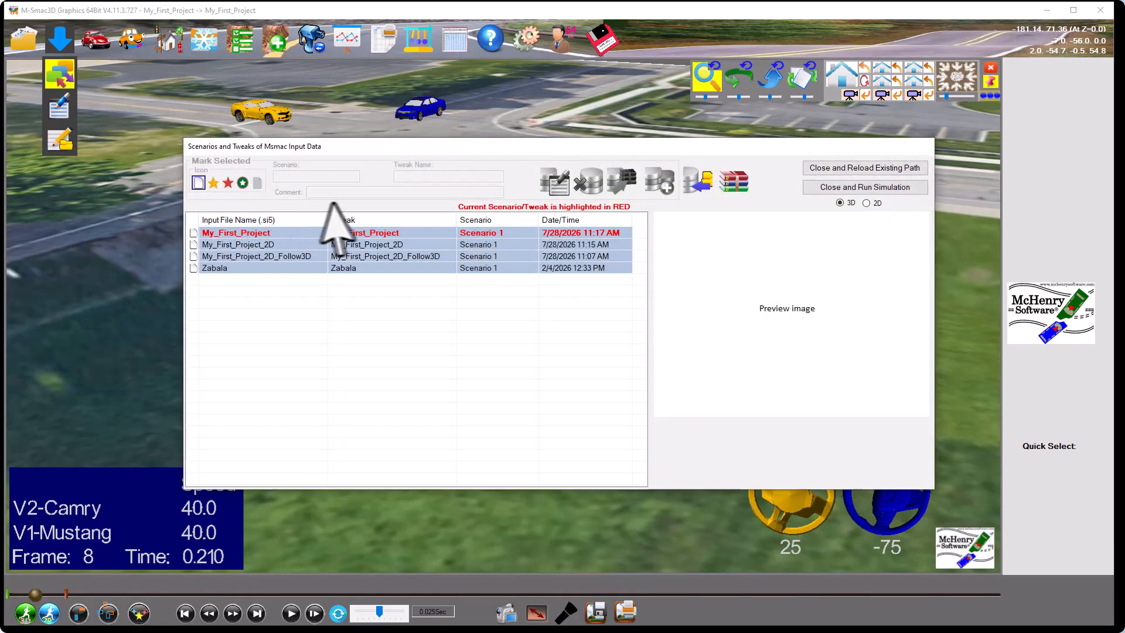
left_click(371, 245)
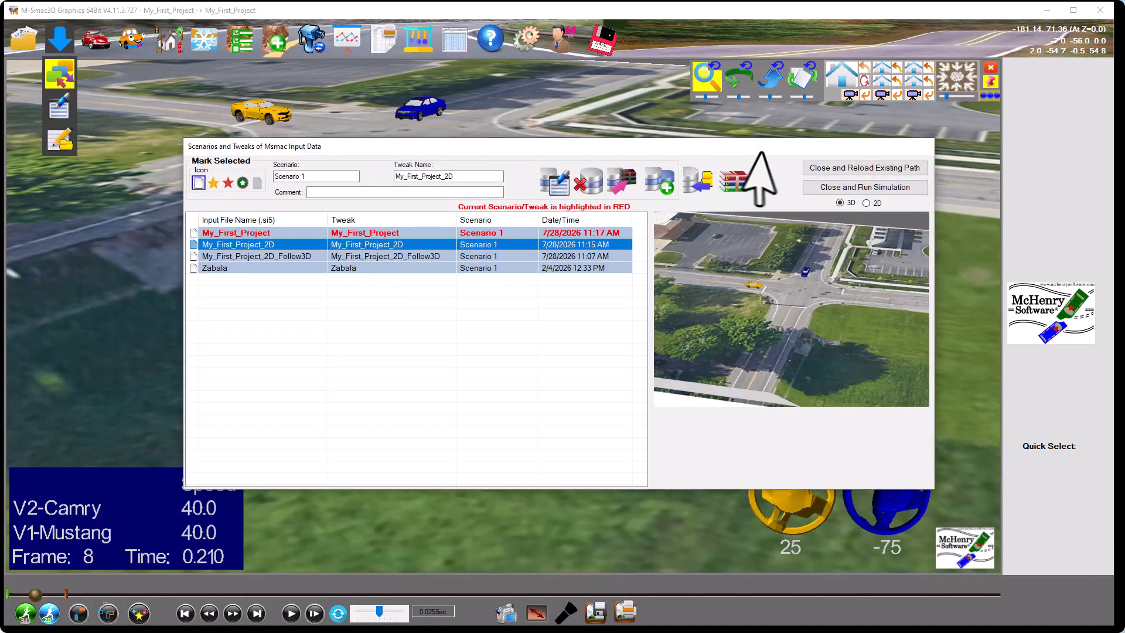
left_click(867, 203)
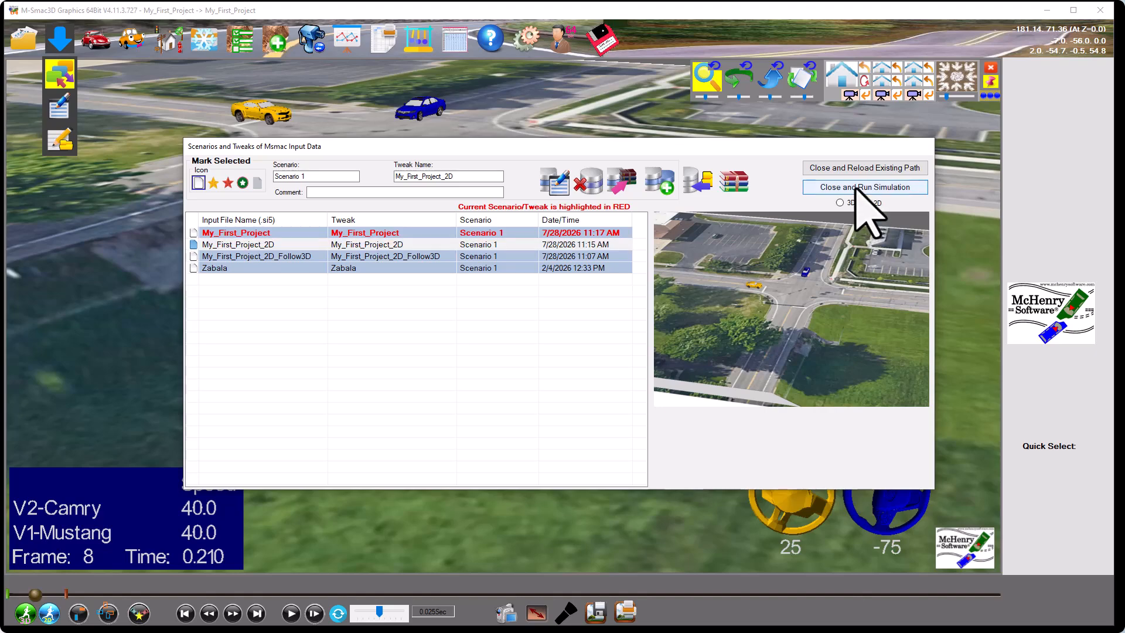
double_click(397, 245)
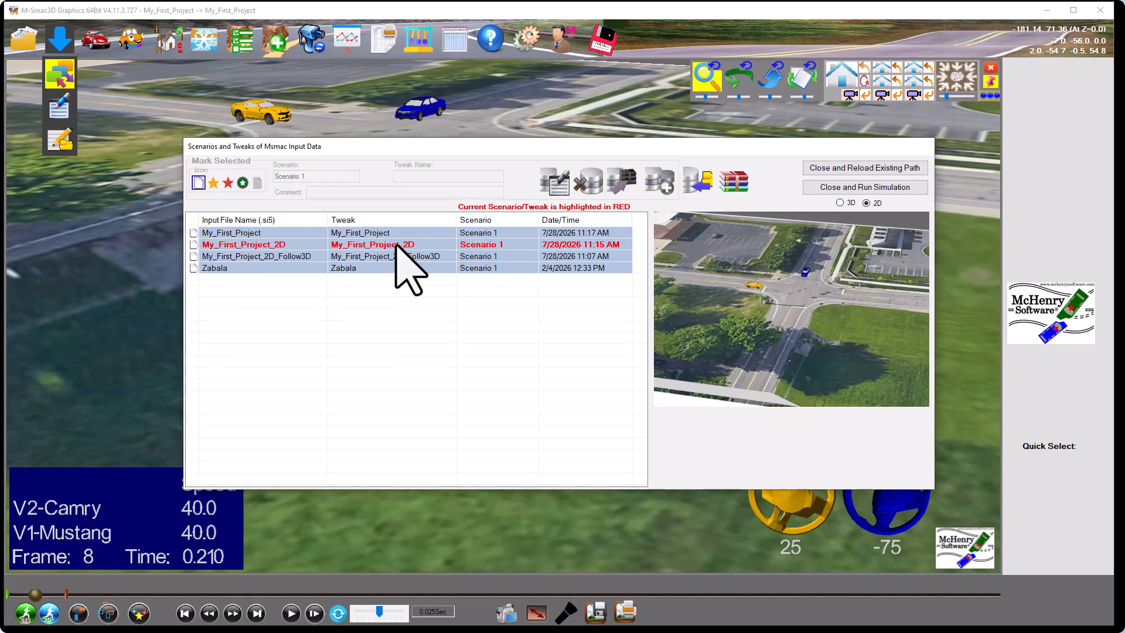
left_click(842, 187)
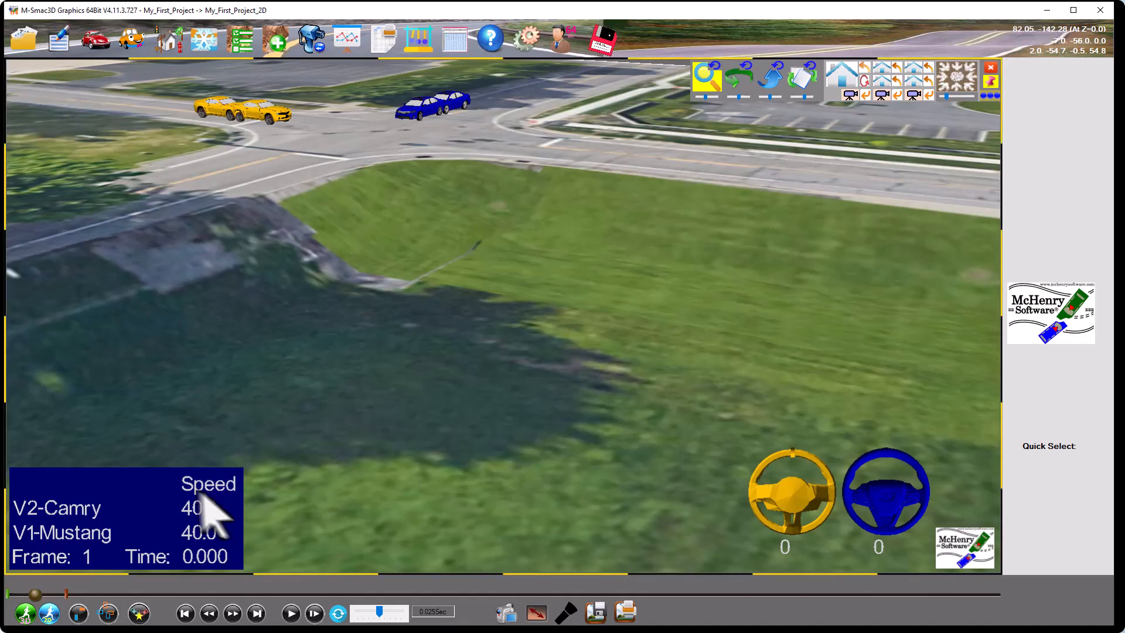
Play the 2D run against the animated 3D paths, inspect it from ground level and overhead, and rewind to frame 1
left_click(289, 612)
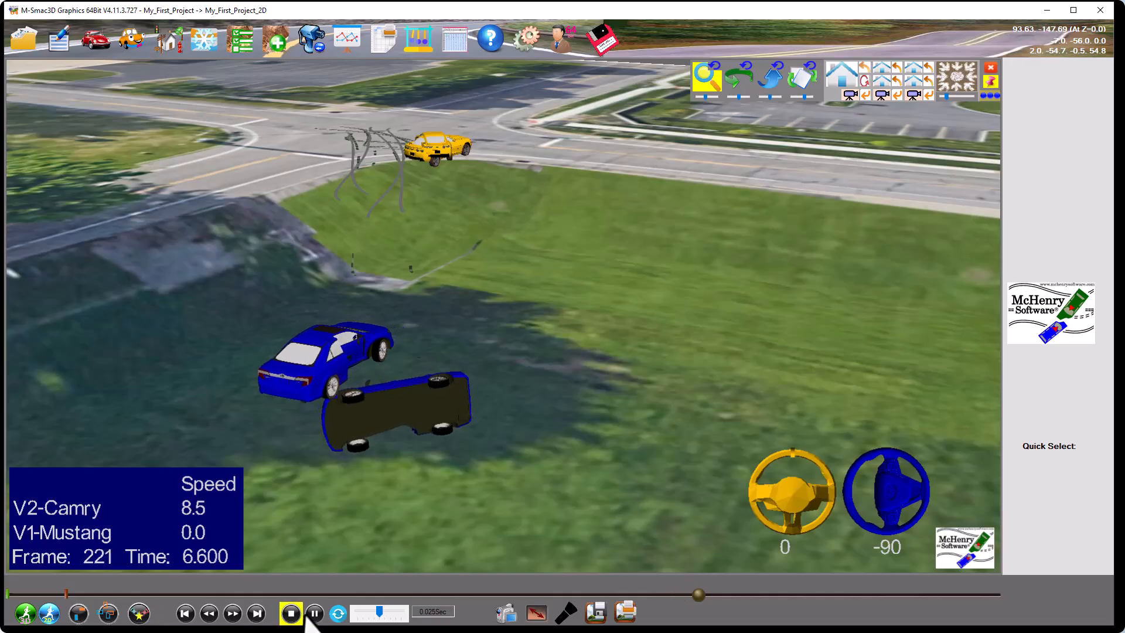
middle_click_drag(460, 447, 458, 337)
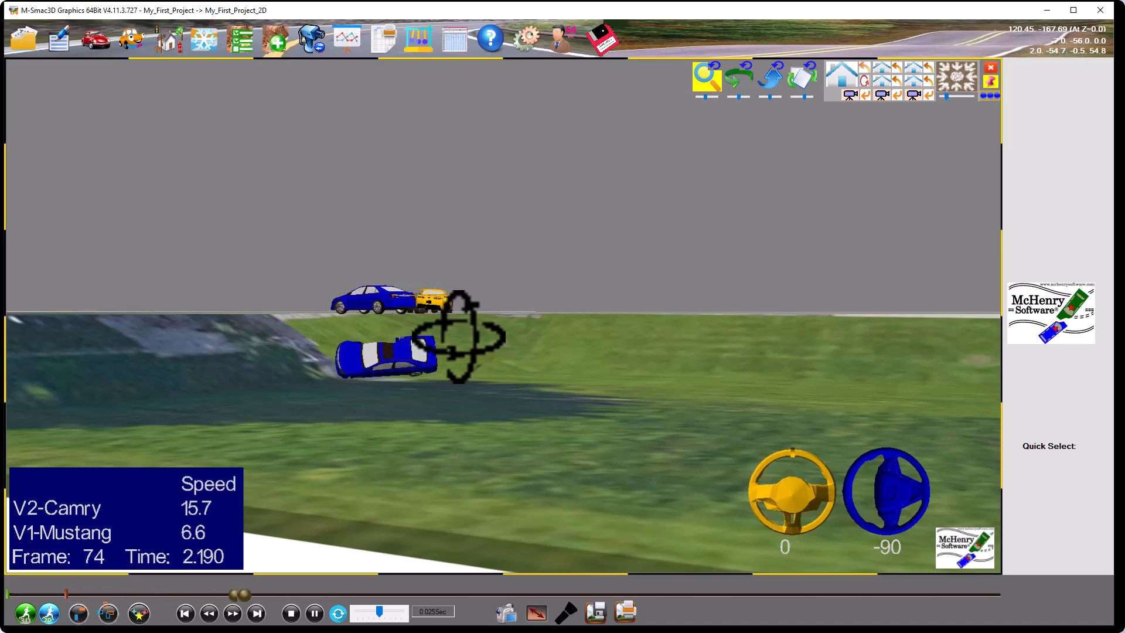
middle_click_drag(459, 337, 543, 418)
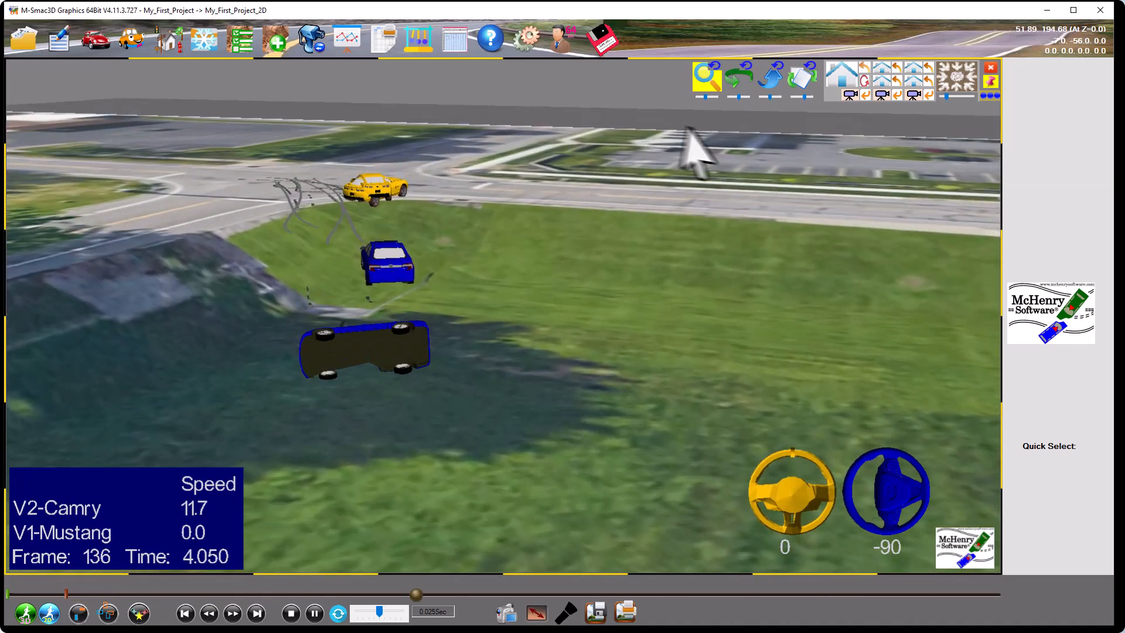
left_click(883, 71)
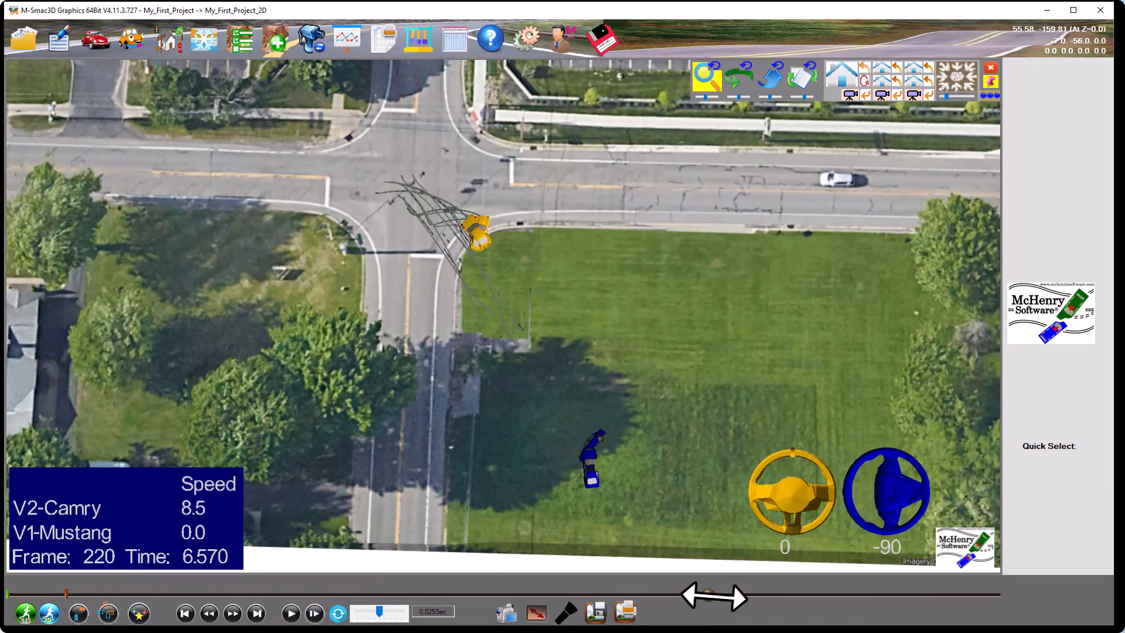
left_click_drag(714, 596, 17, 516)
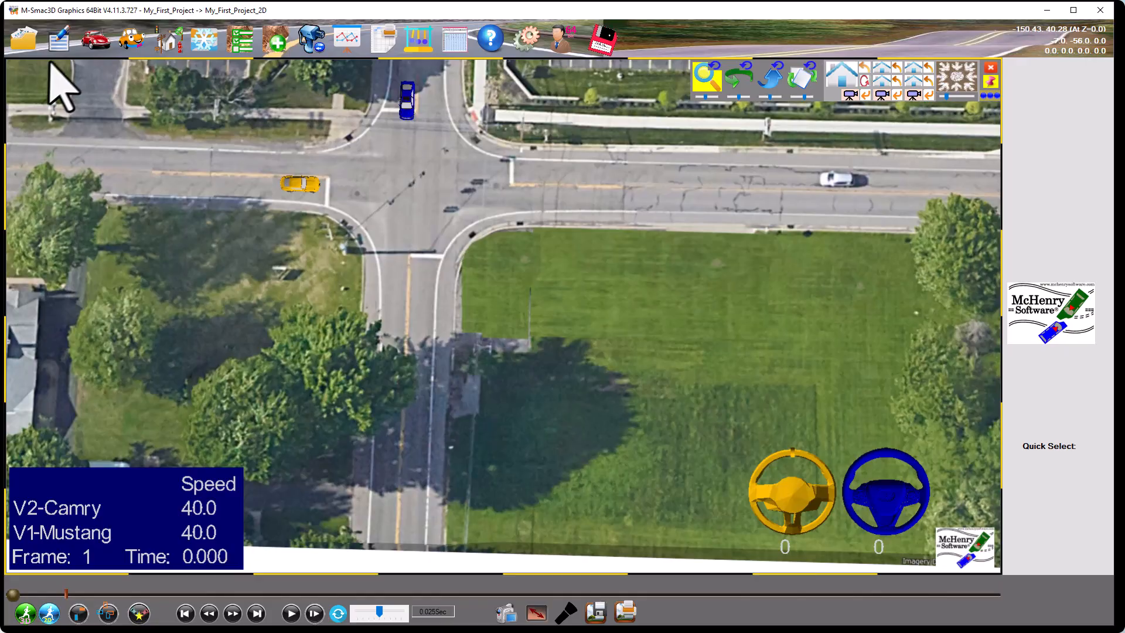
Make My_First_Project_2D_Follow3D the current input file and reload its existing path
left_click(61, 38)
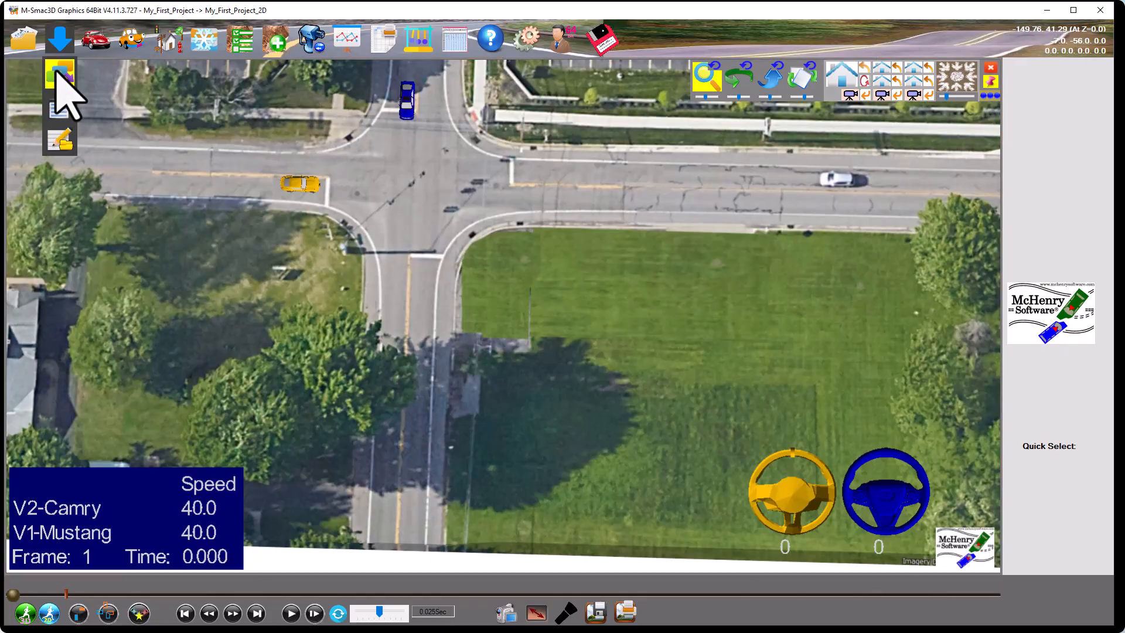
left_click(59, 74)
left_click(409, 257)
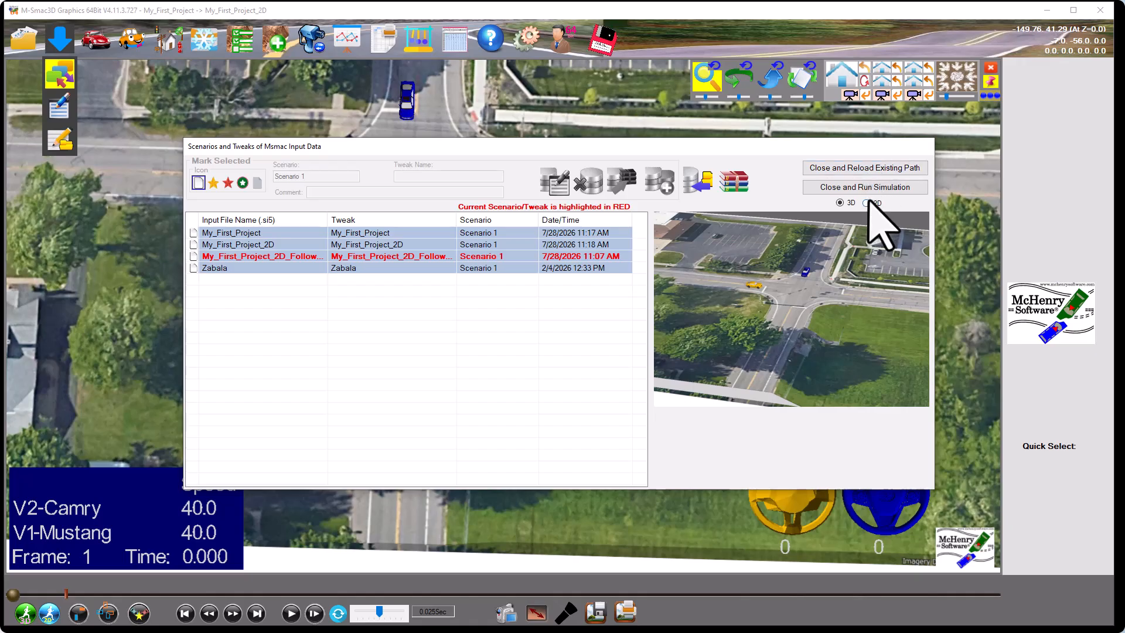
left_click(852, 168)
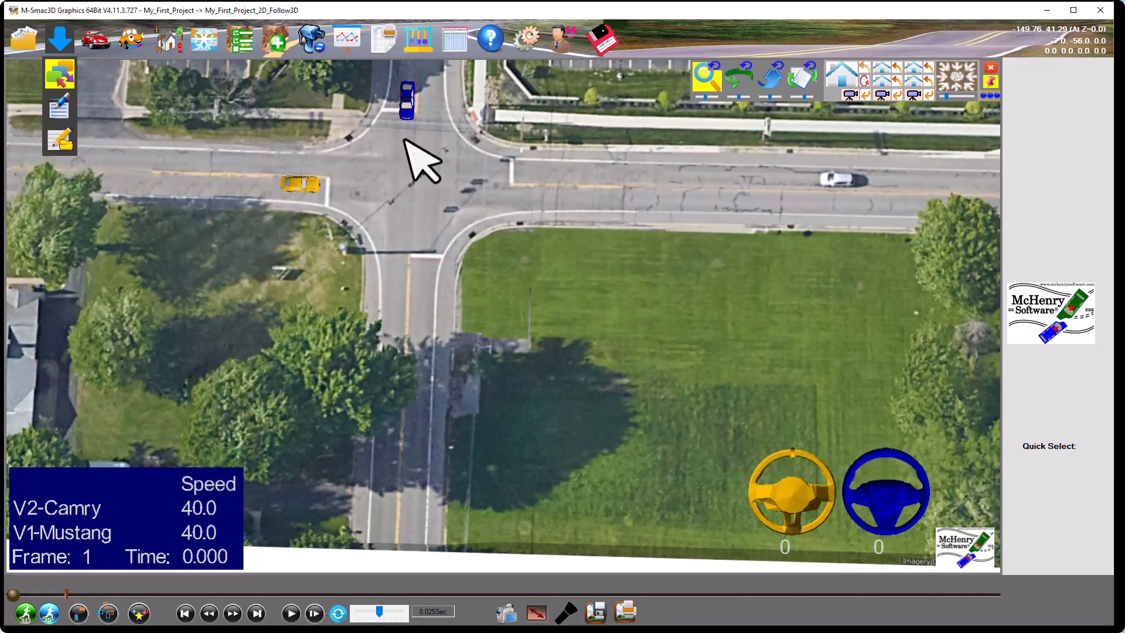
Enable Follow Terrain (for 2D) for the simulated Camry and Mustang
left_click(407, 100)
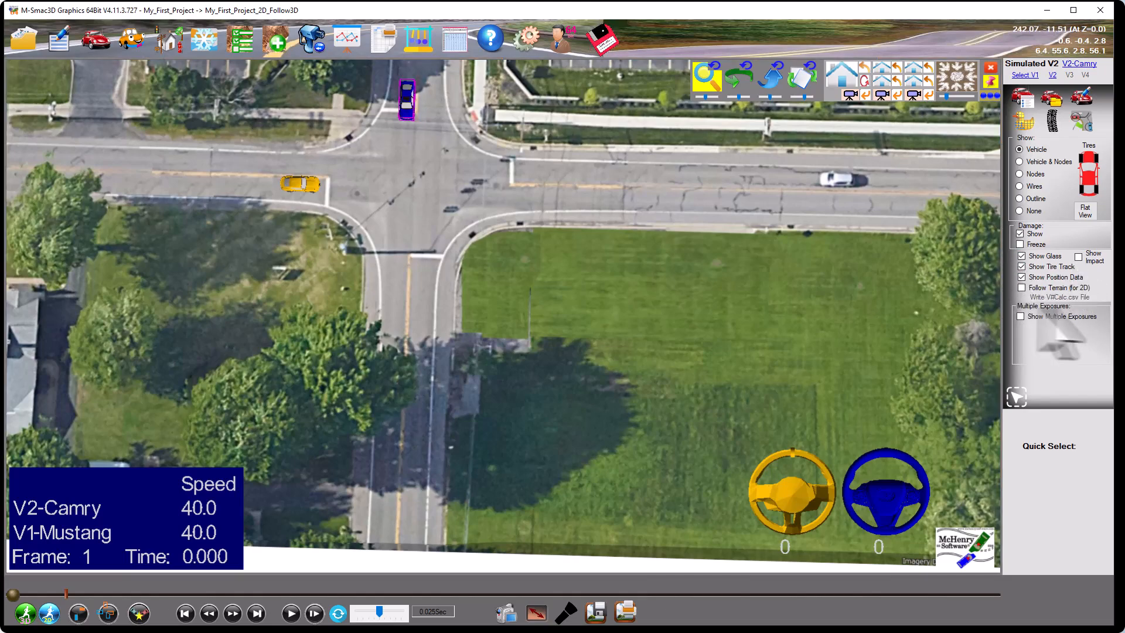
left_click(1022, 287)
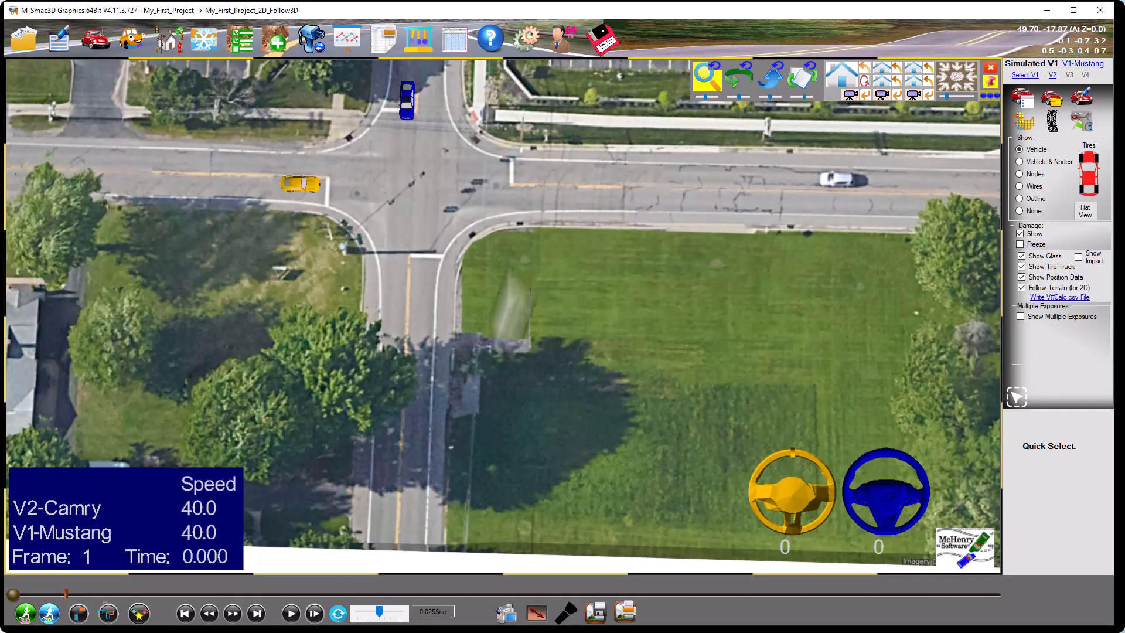
Play the terrain-following 2D run against the animated 3D paths from the perspective view and pause it partway
left_click(841, 76)
left_click(291, 613)
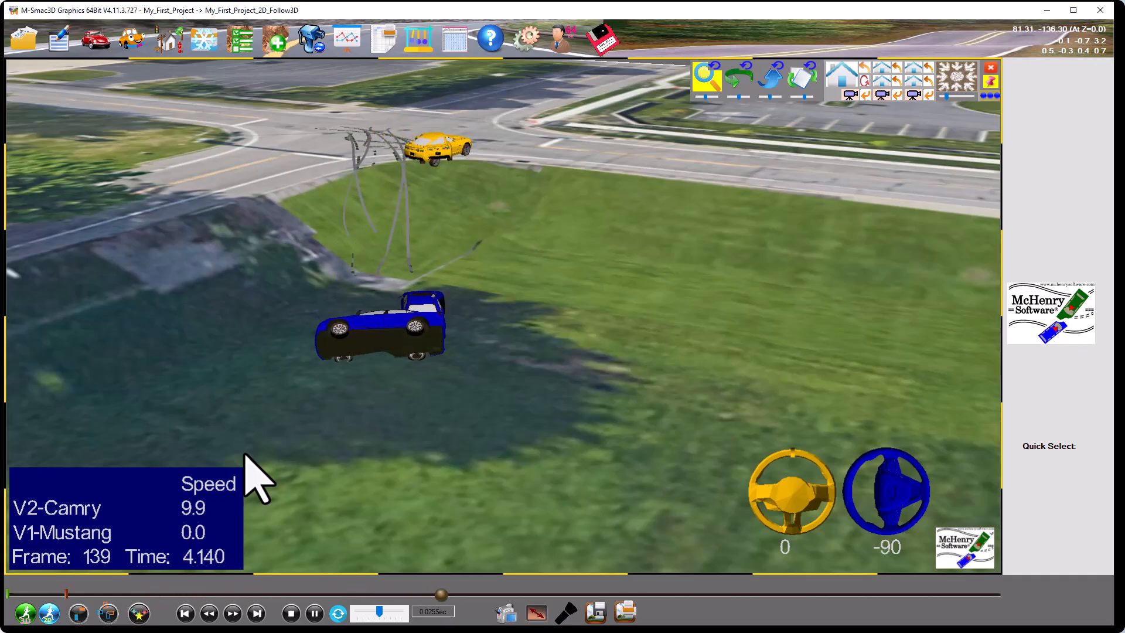
left_click(315, 613)
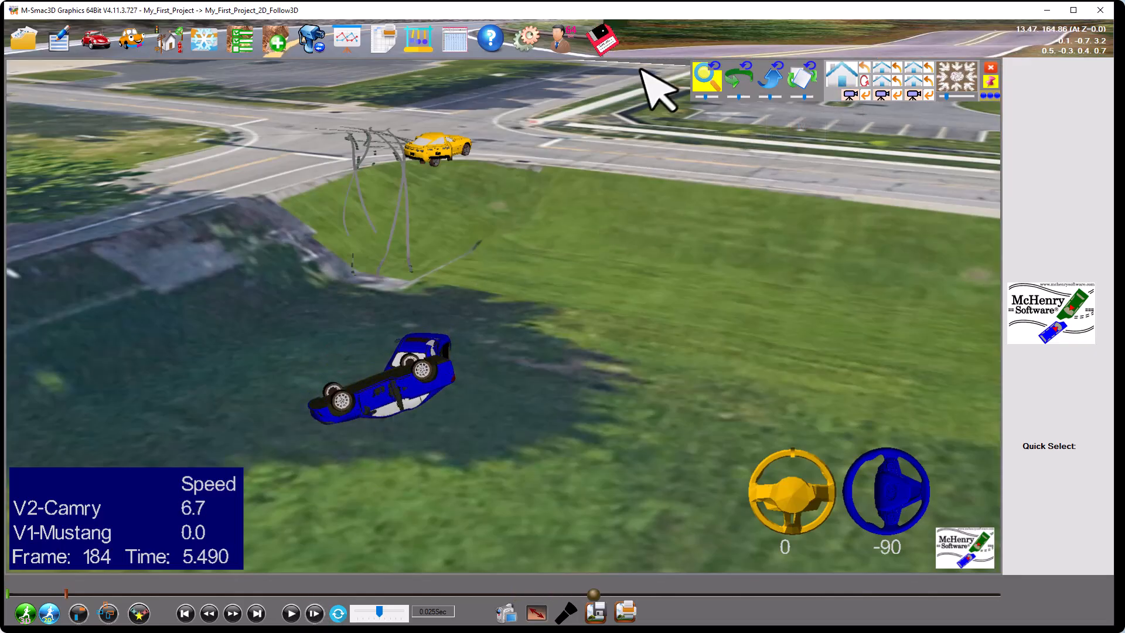
Resume the playback from overhead, pause it at frame 276, and examine the vehicles' final positions in the perspective view
left_click(885, 79)
left_click(291, 613)
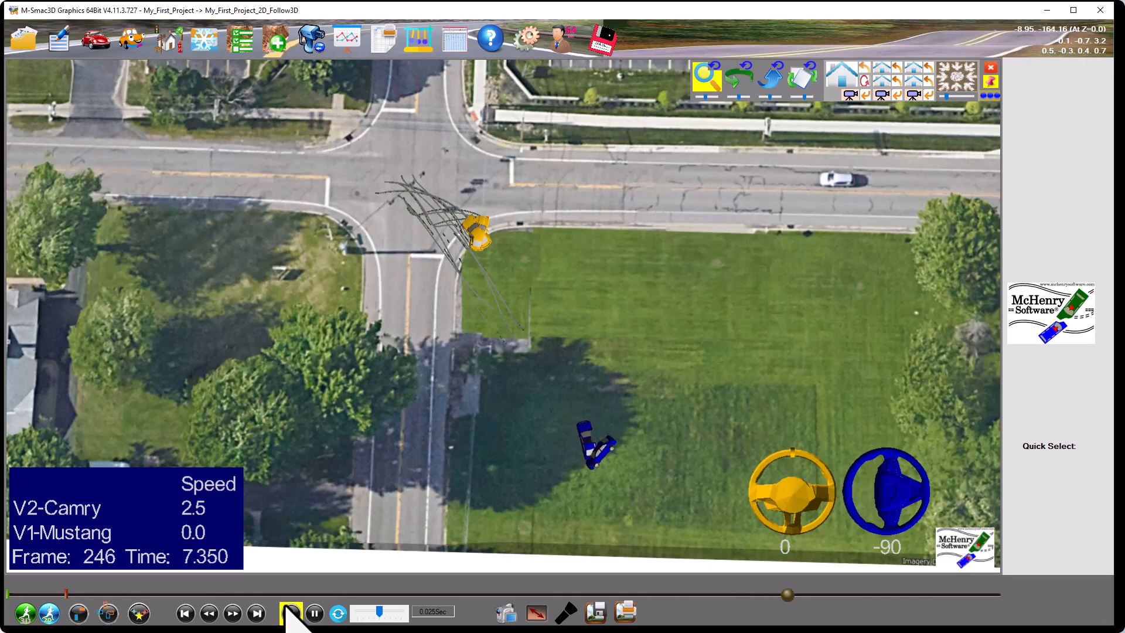
left_click(315, 613)
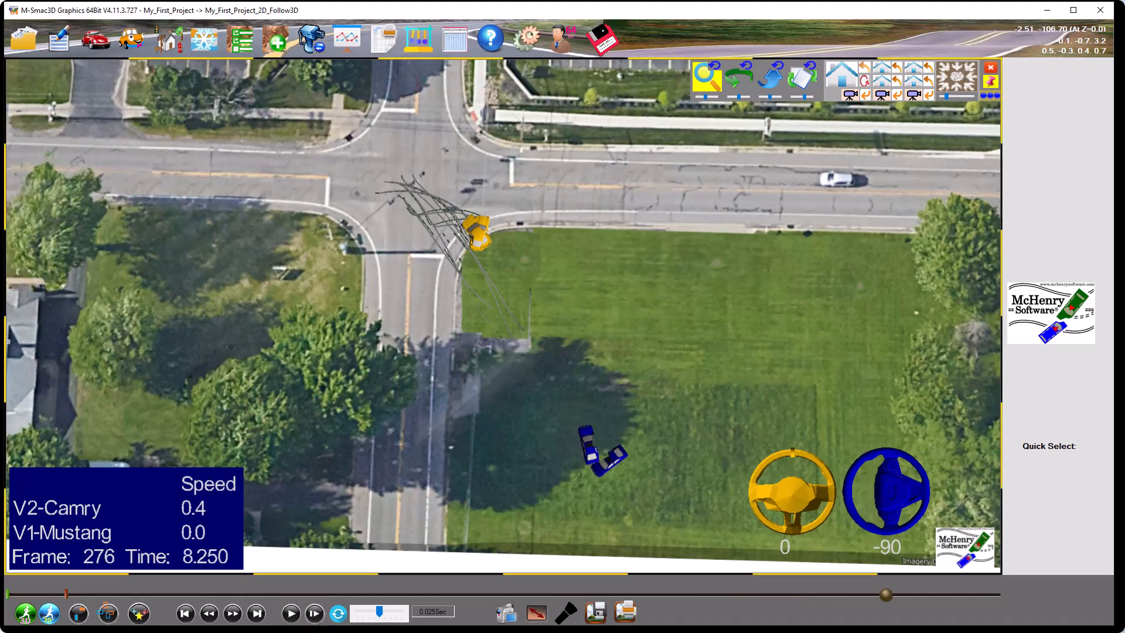
left_click(850, 94)
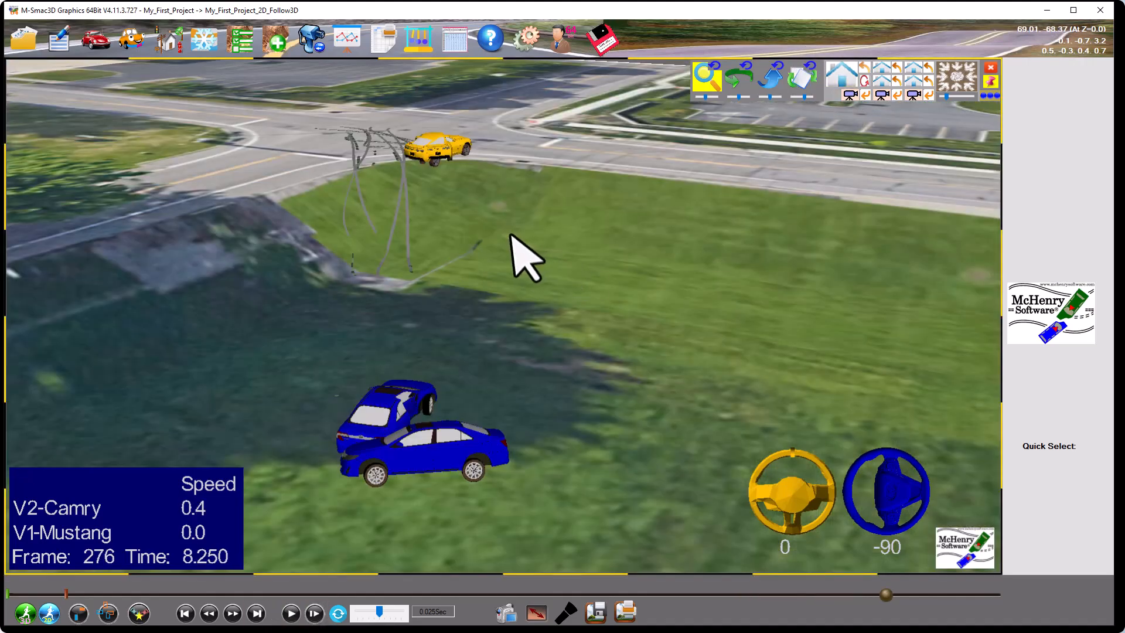
left_click_drag(512, 244, 552, 246)
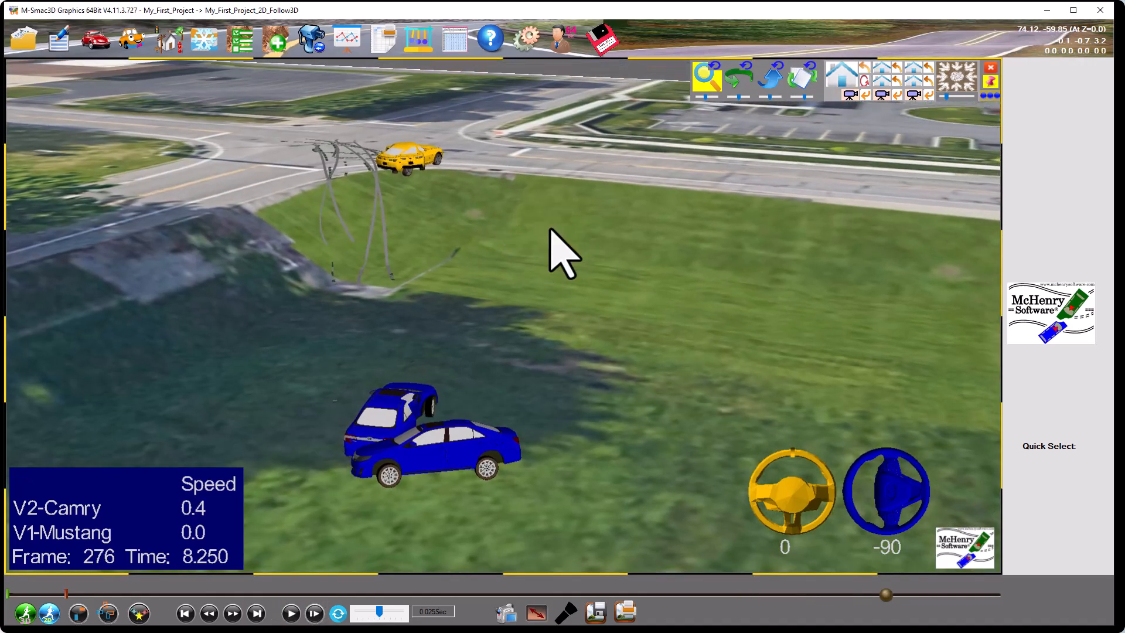
Compare the Csv path animated Camry's settings with the simulated Camry's main colors and model scale
left_click(469, 444)
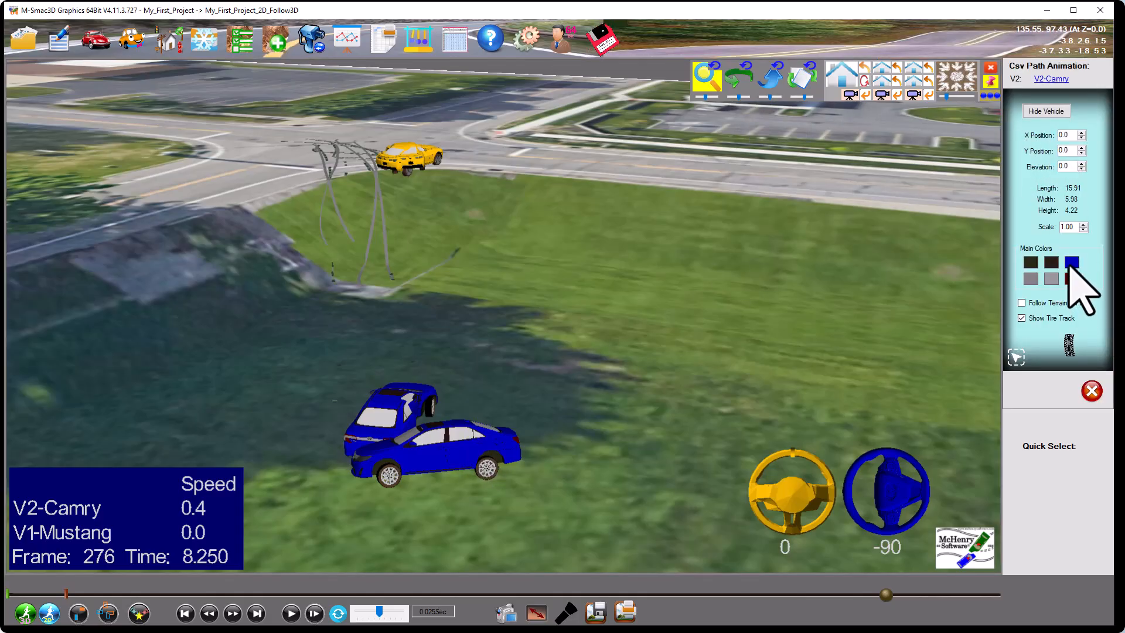
left_click(397, 413)
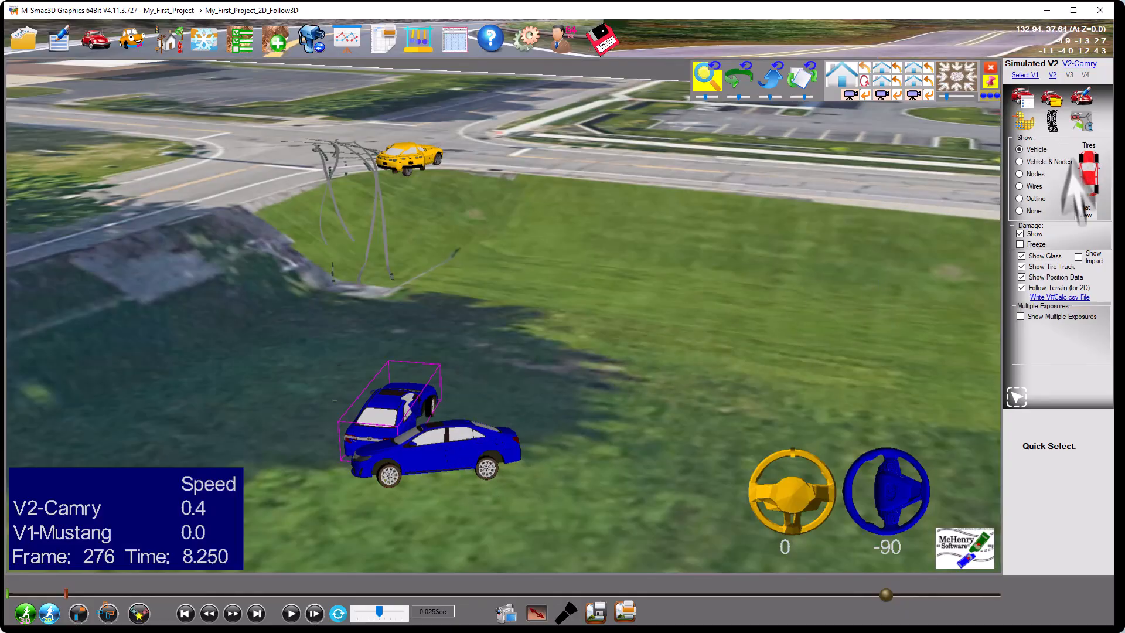
left_click(1084, 95)
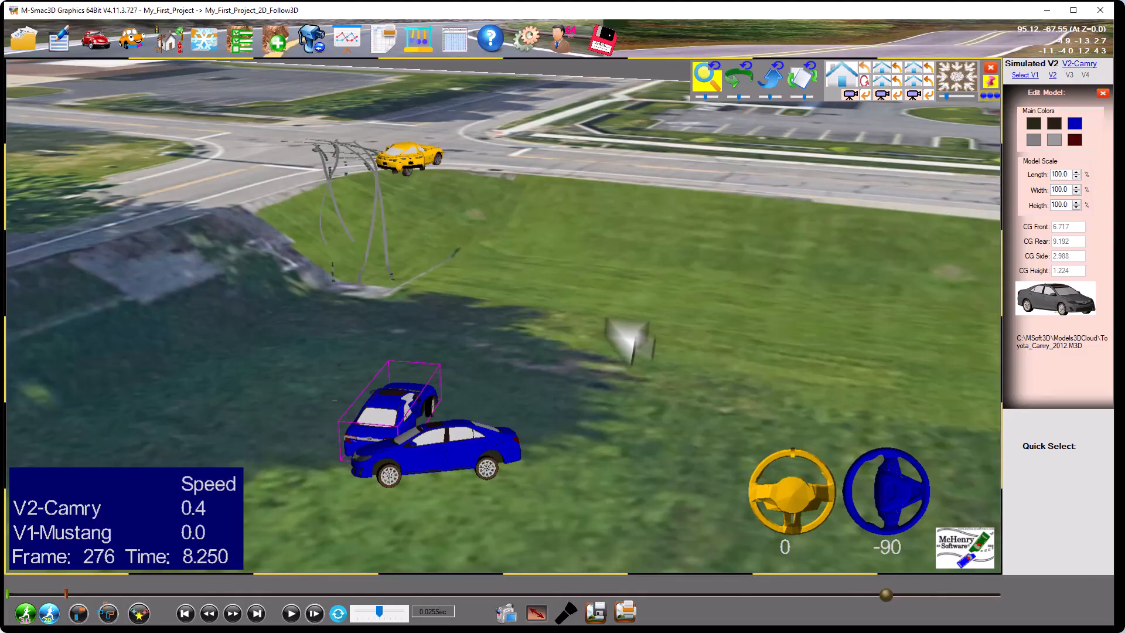
left_click(449, 451)
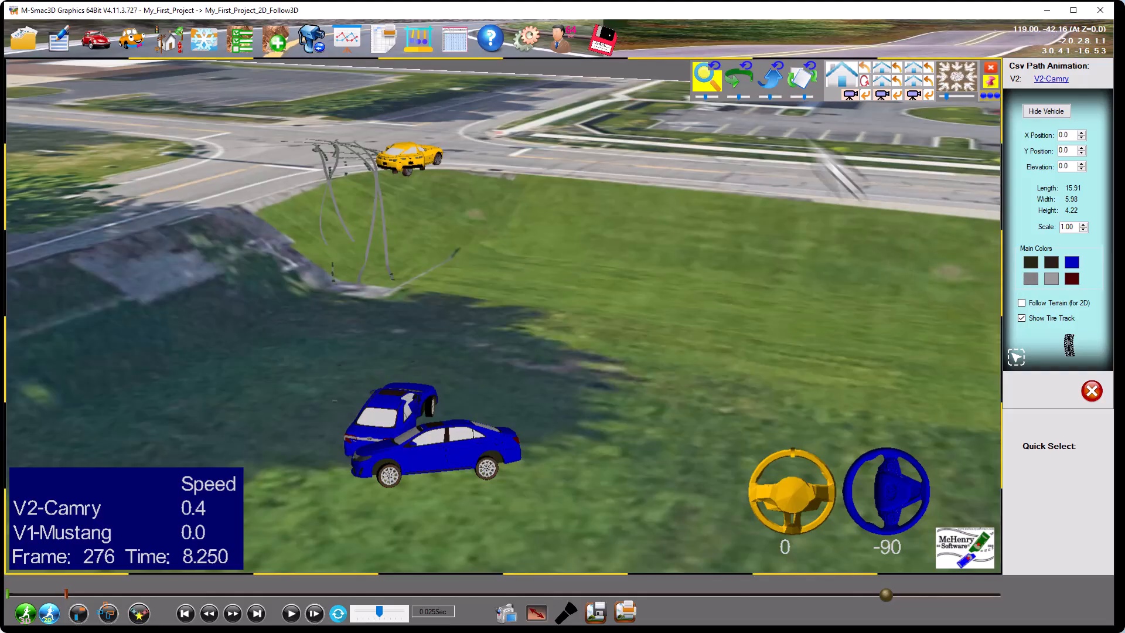
Write the V#Calc.csv path files for the simulated Camry and the simulated Mustang
left_click(408, 428)
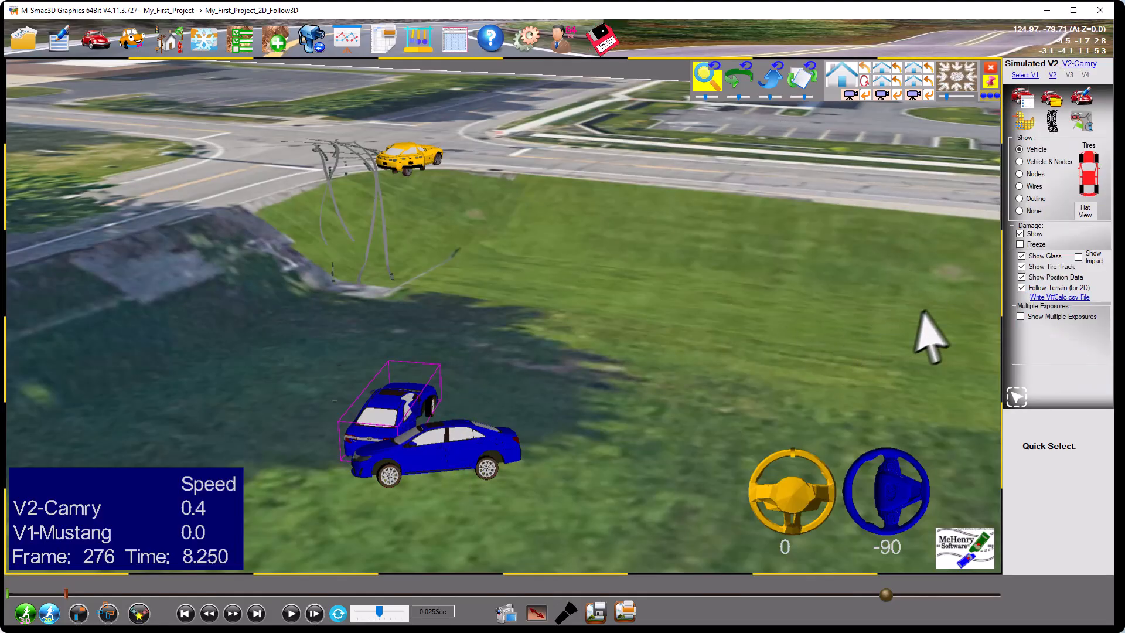
left_click(1059, 297)
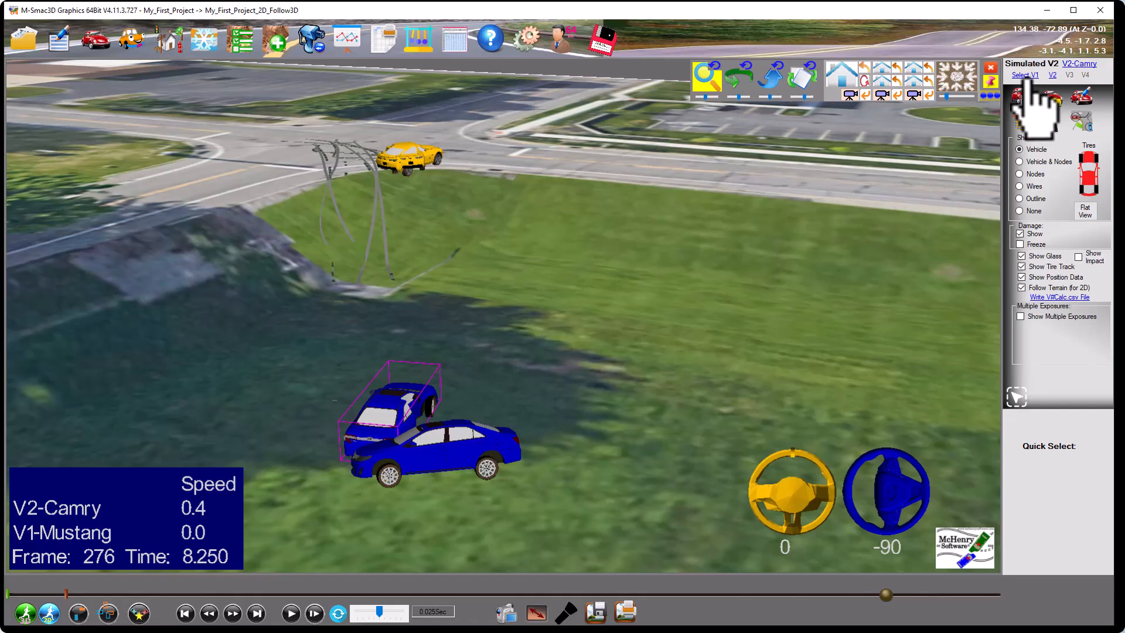
left_click(1054, 297)
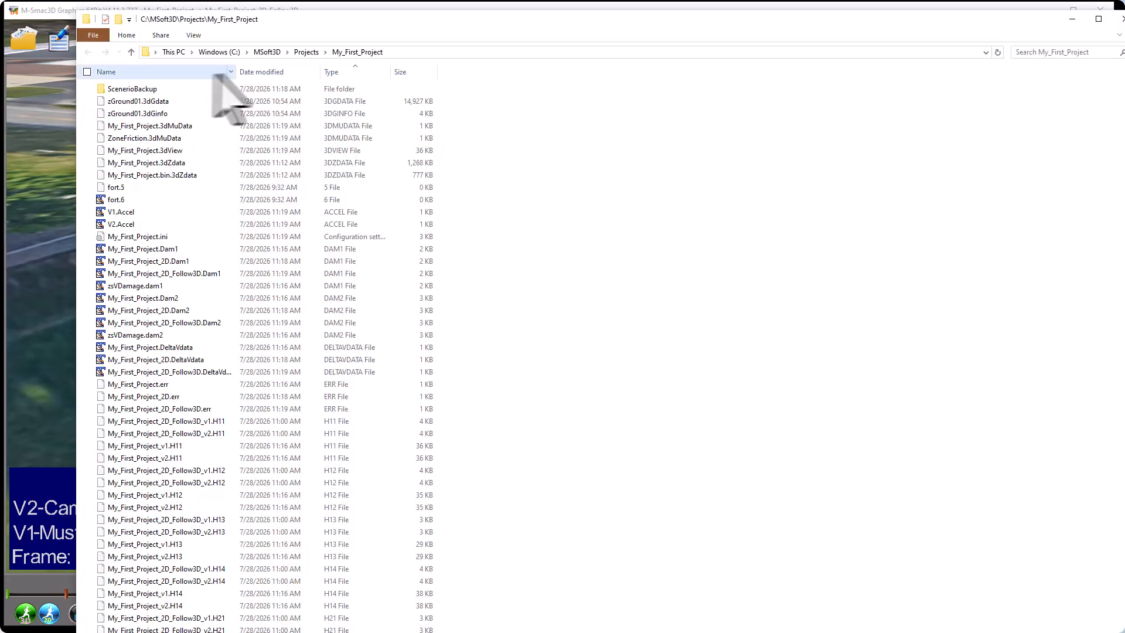
Sort the My_First_Project folder by date modified, check the full names of the newest Calc.csv files, and close the folder
left_click(274, 70)
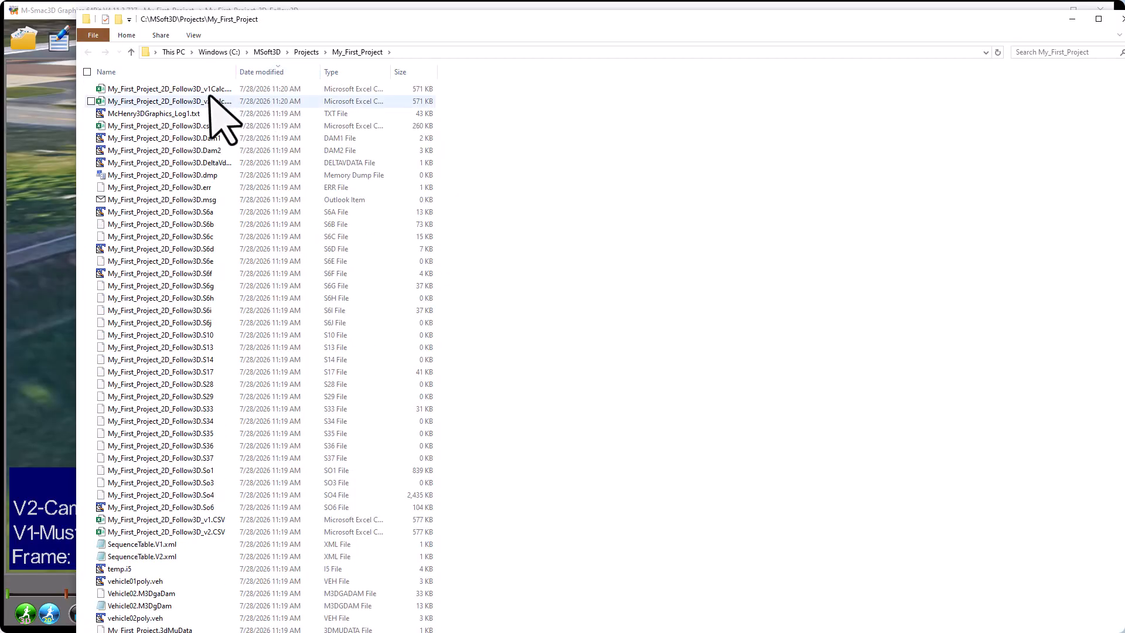
double_click(234, 71)
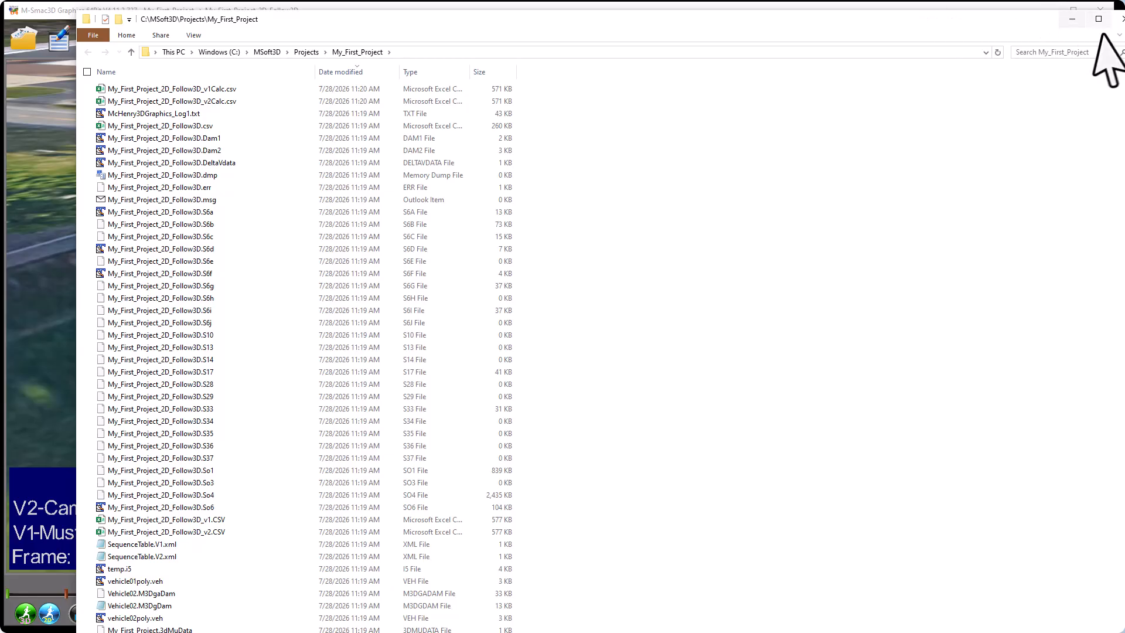
left_click(1119, 19)
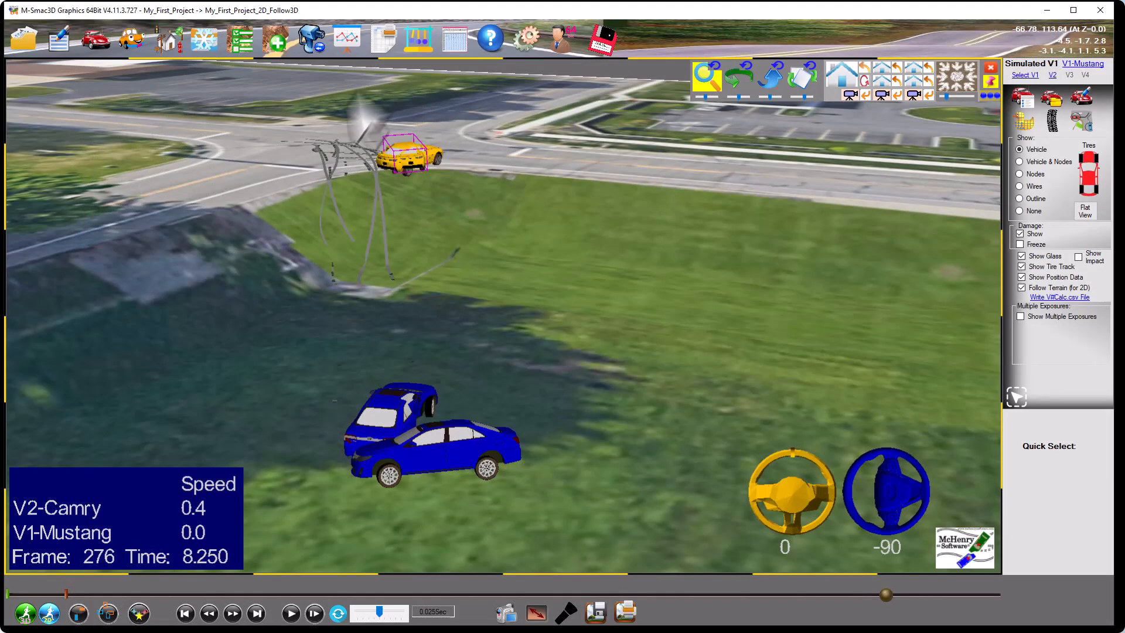
Replay the terrain-following 2D run against the animated 3D paths from frame 1 in the perspective view
left_click(13, 595)
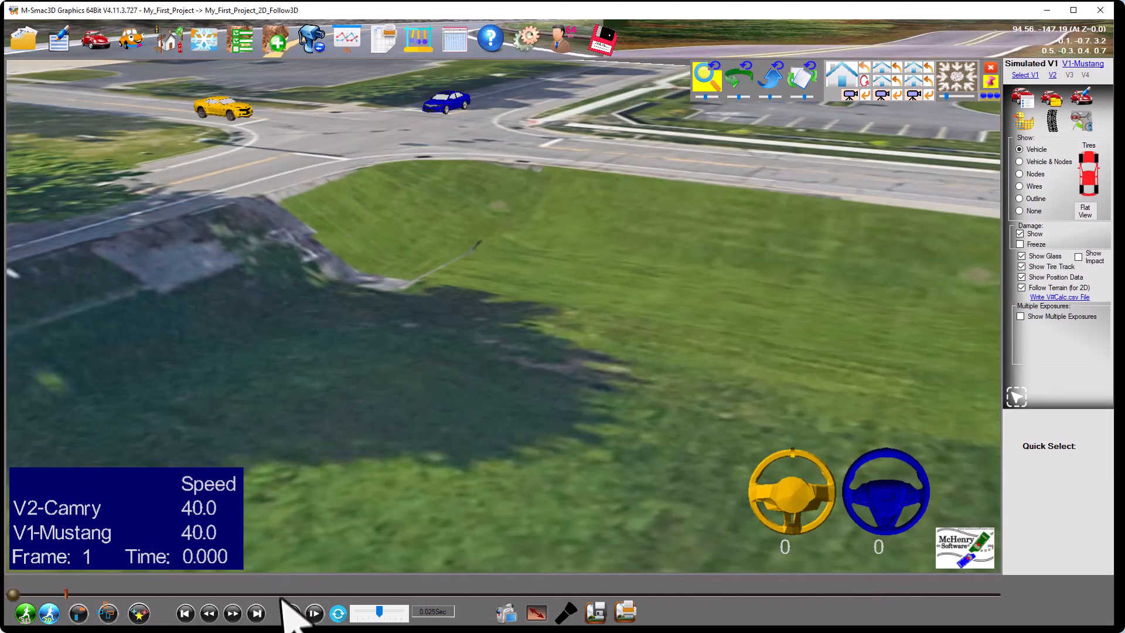
left_click(291, 613)
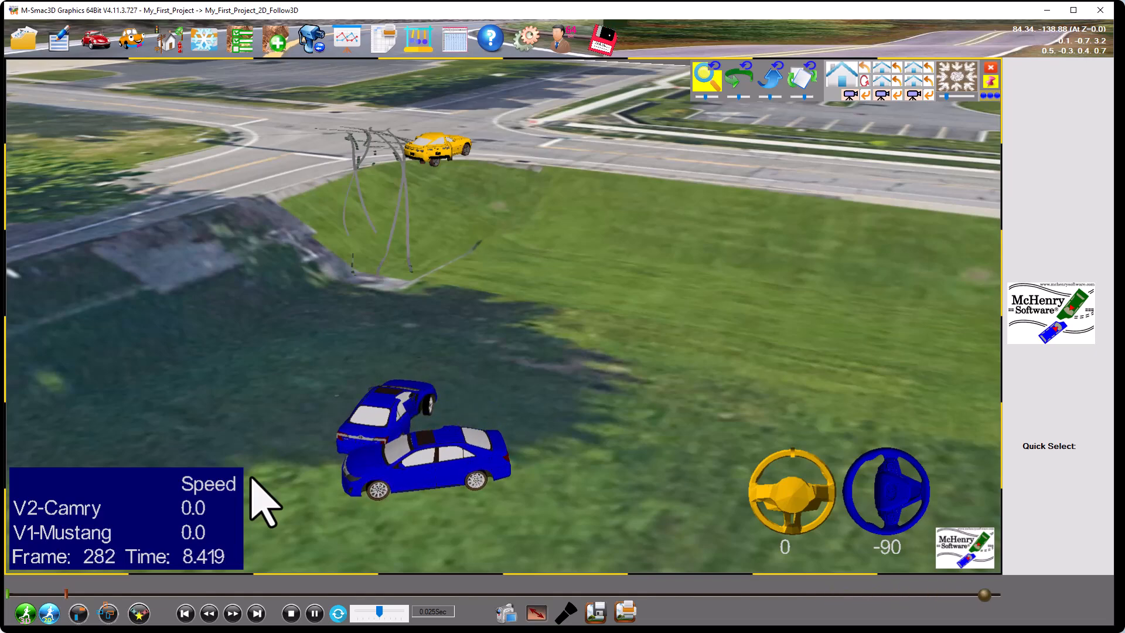
left_click(283, 610)
left_click(289, 612)
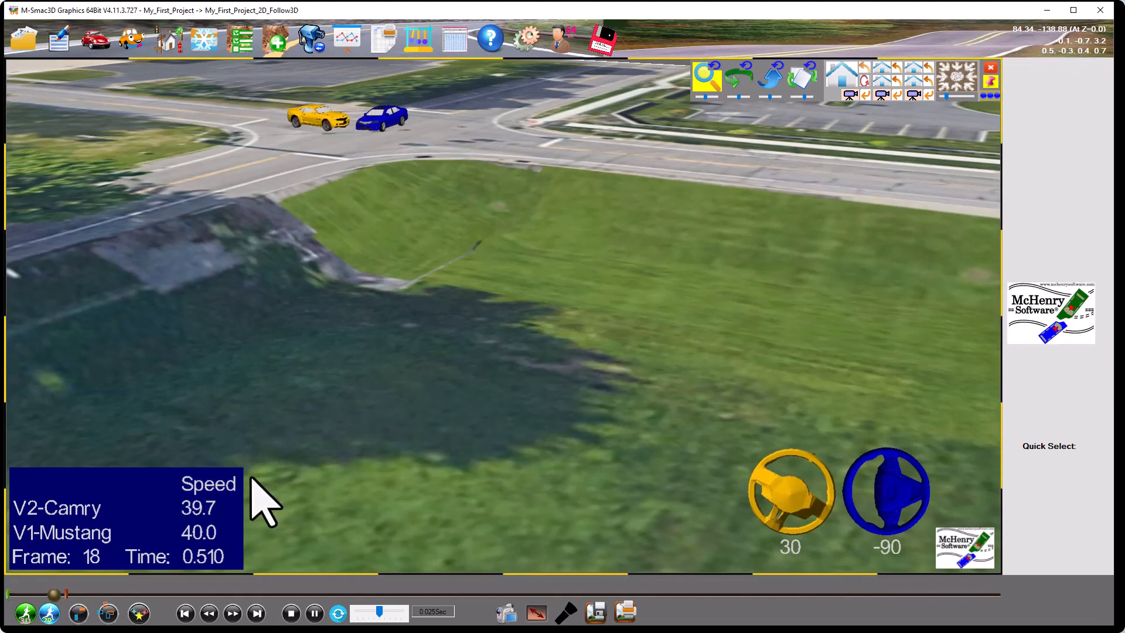